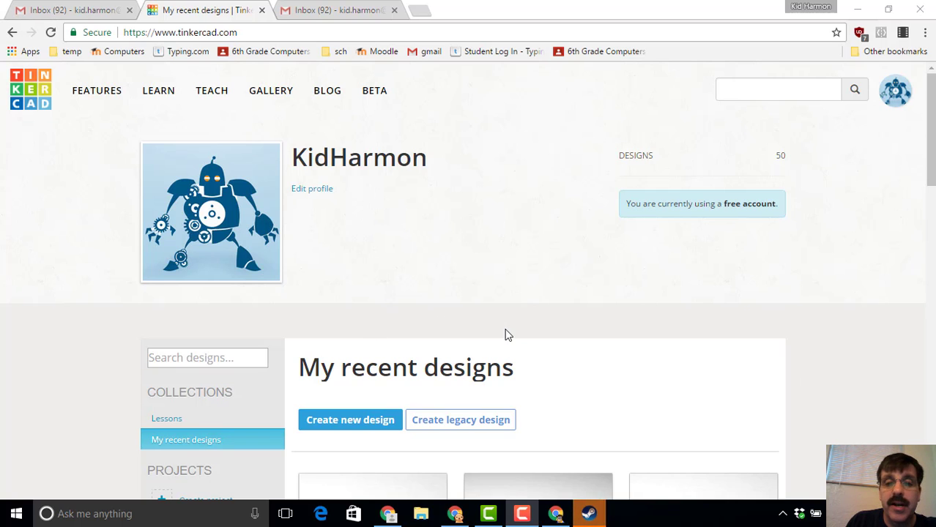
Search the Tinkercad site for 'dragster'
left_click(740, 90)
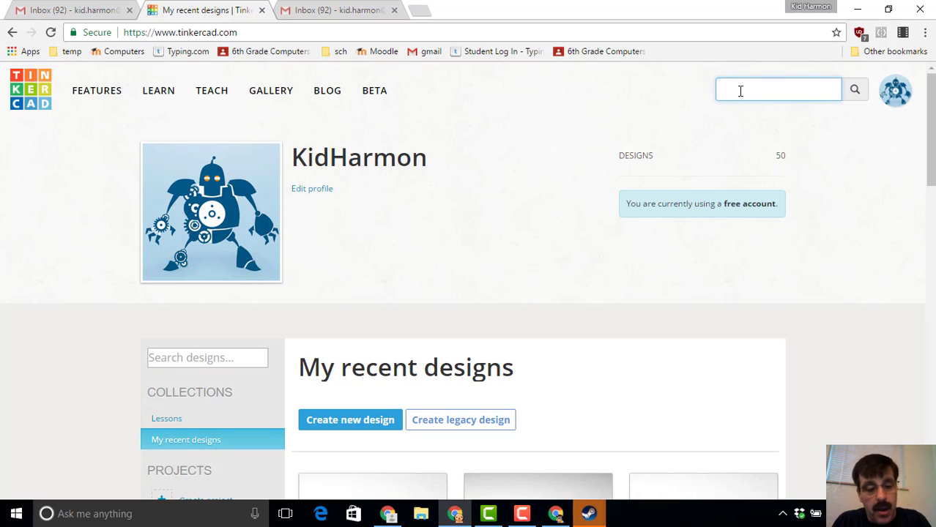
type("dragster top viw")
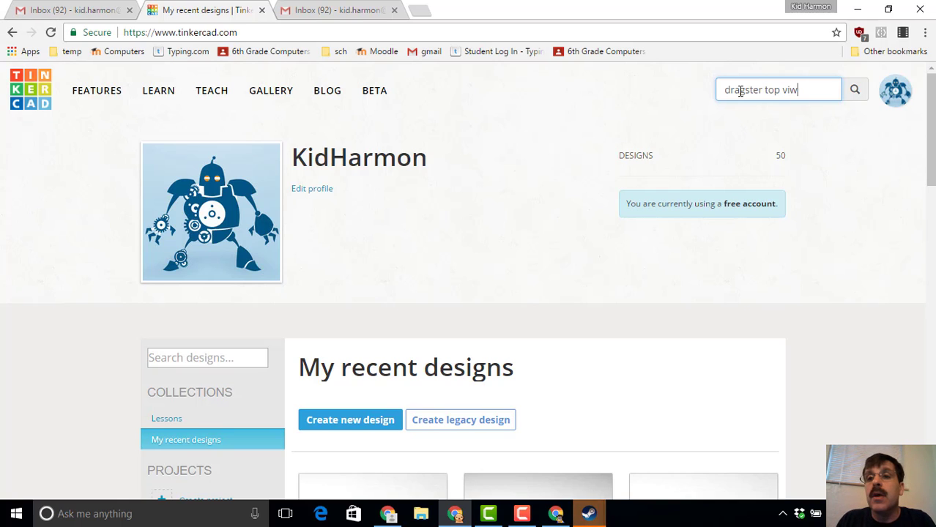
key("Return")
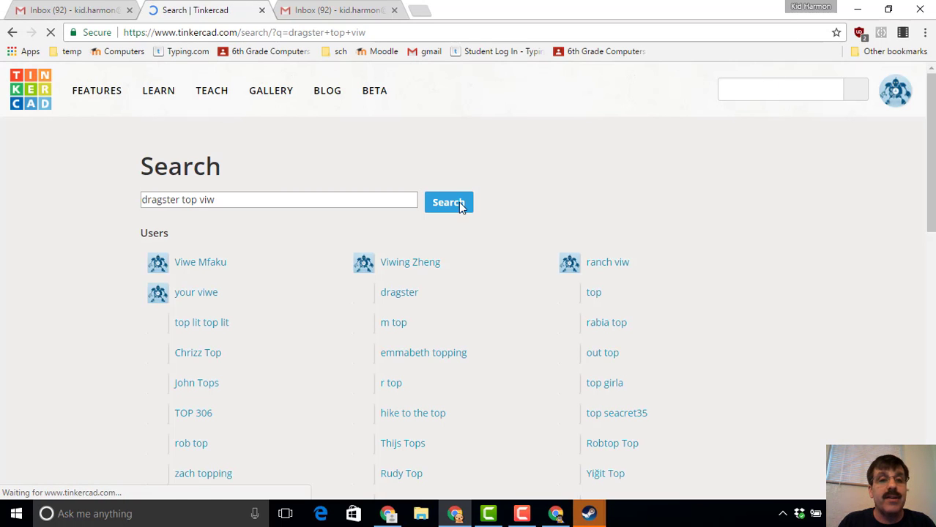
Correct the query to 'dragster top view', rerun it, and scroll down to the Things results
left_click(282, 206)
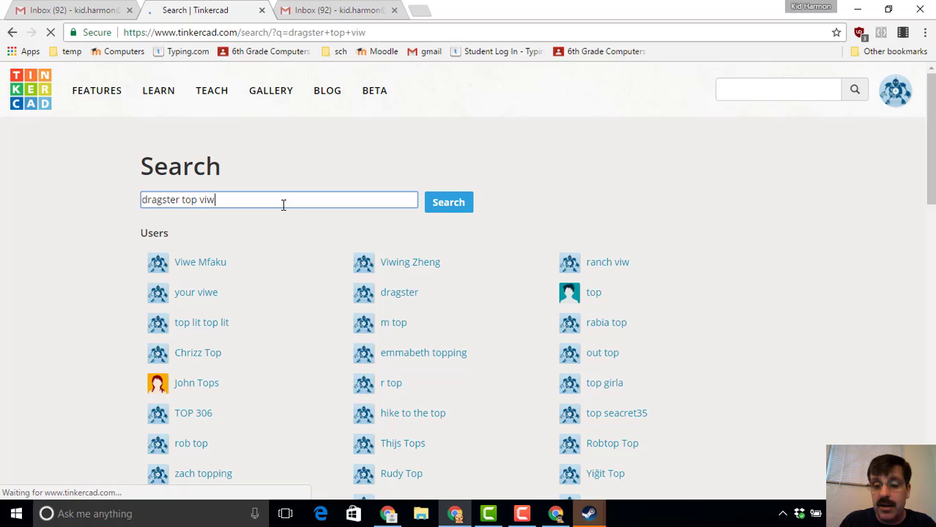
left_click(283, 205)
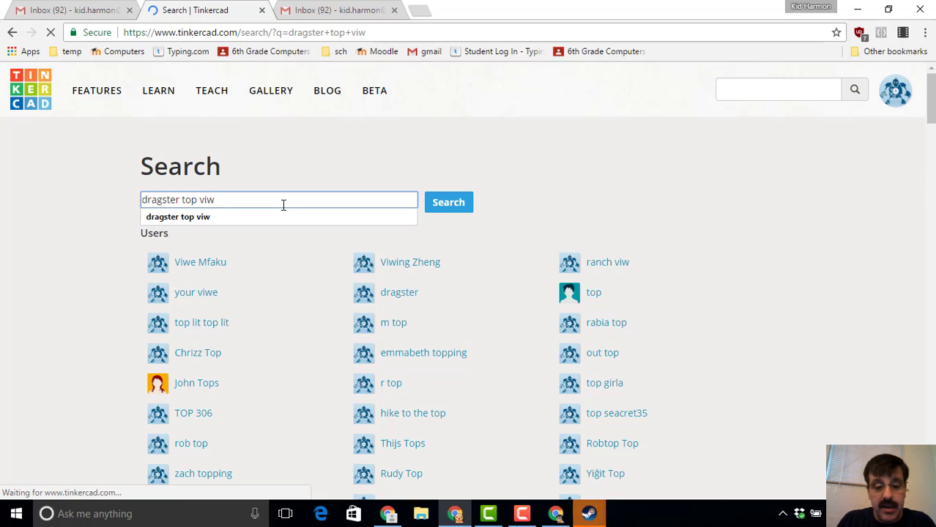
key("BackSpace")
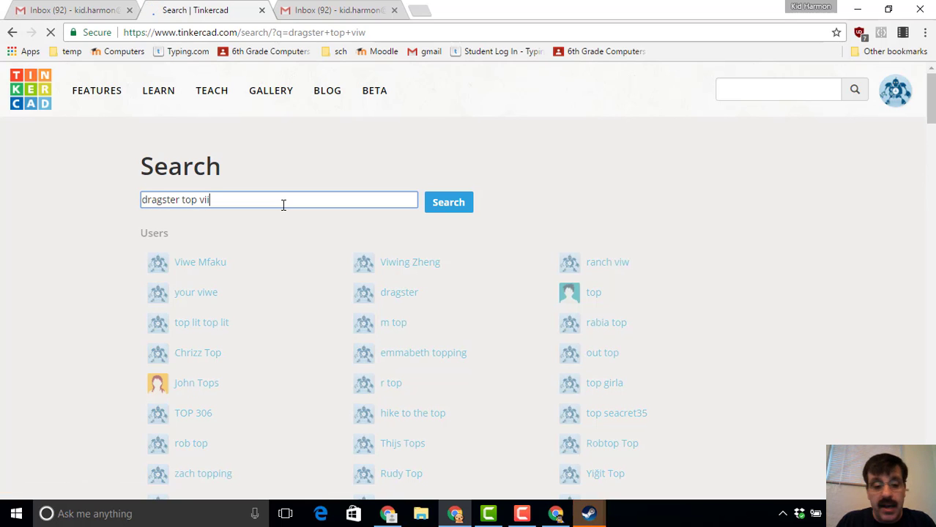
type("ew")
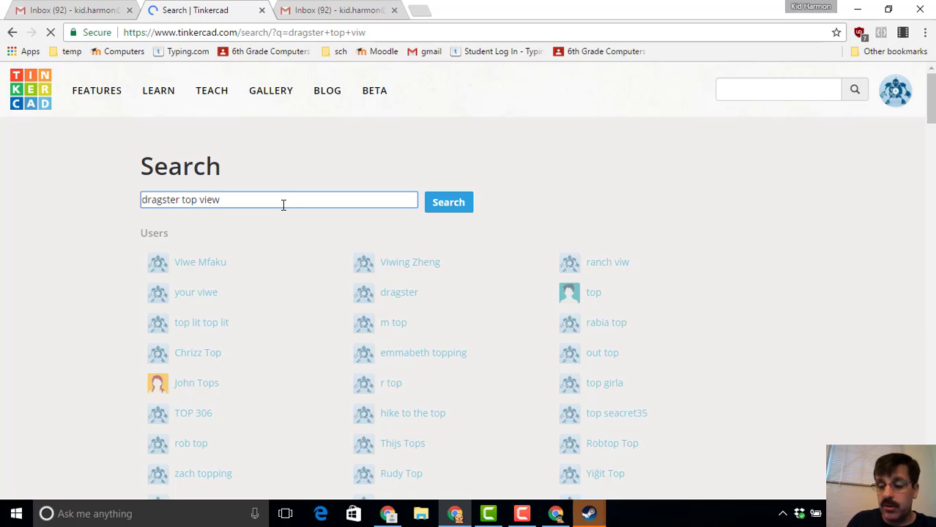
left_click(282, 205)
key("Down")
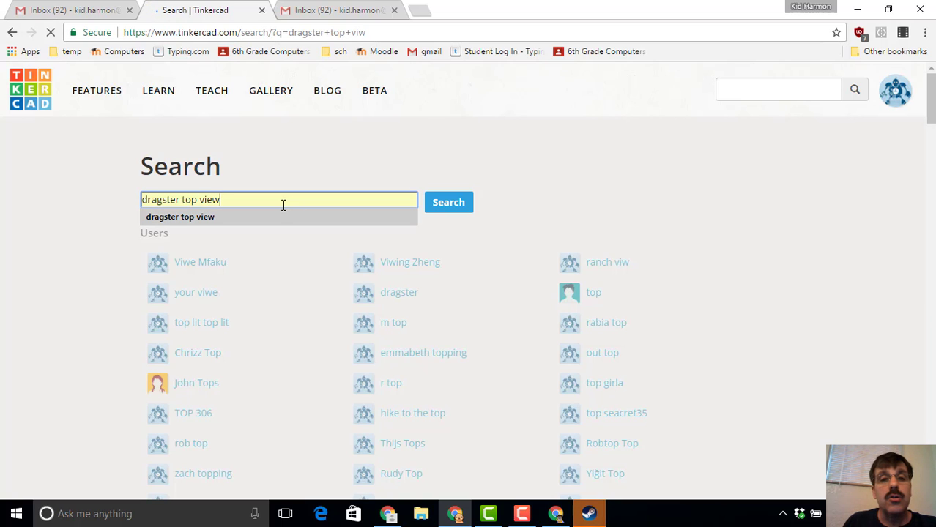
left_click(453, 203)
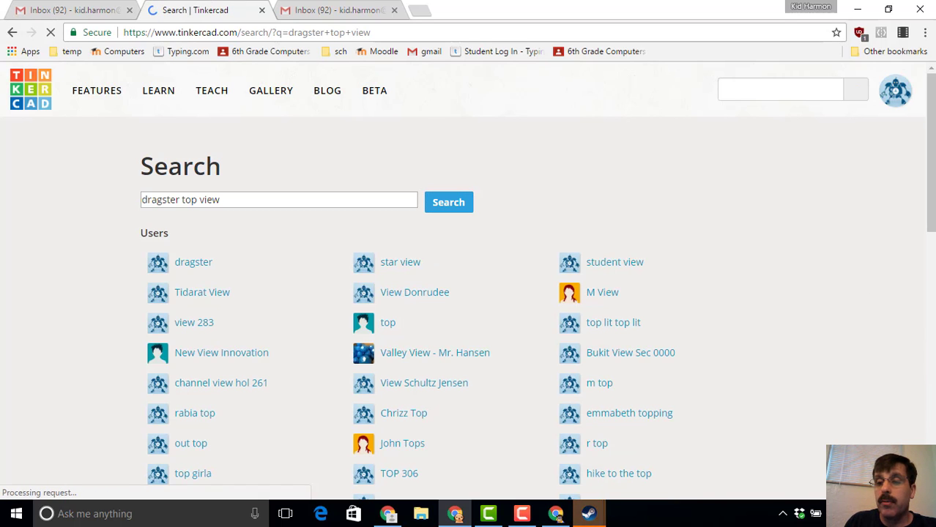
scroll(469, 308, "down", 4)
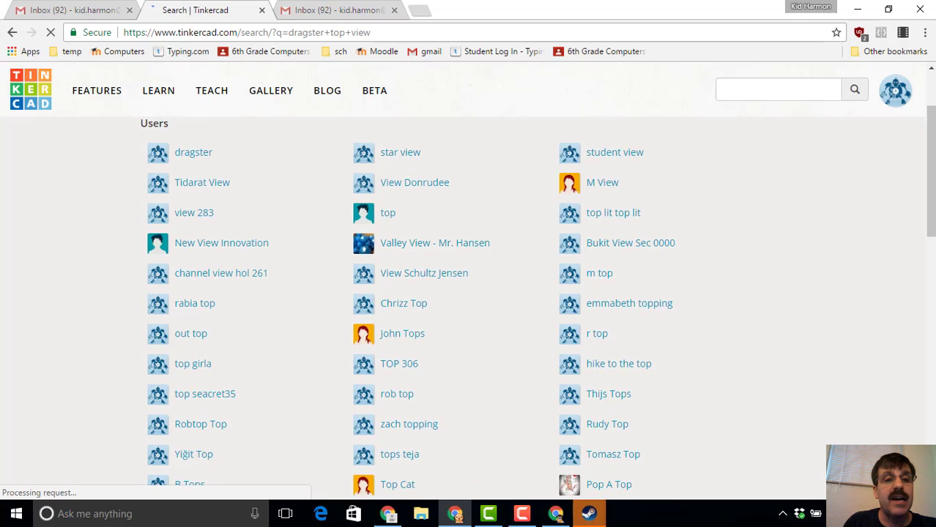
scroll(469, 307, "down", 2)
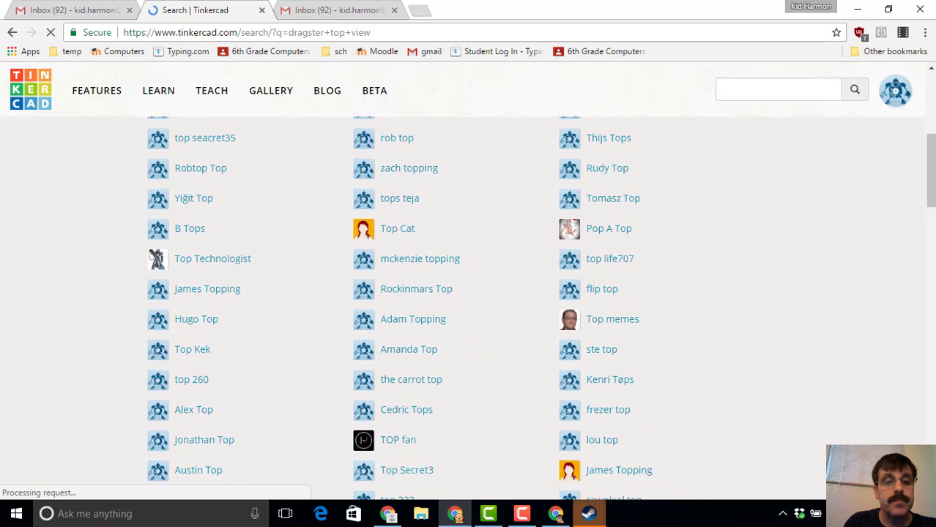
scroll(468, 307, "down", 1)
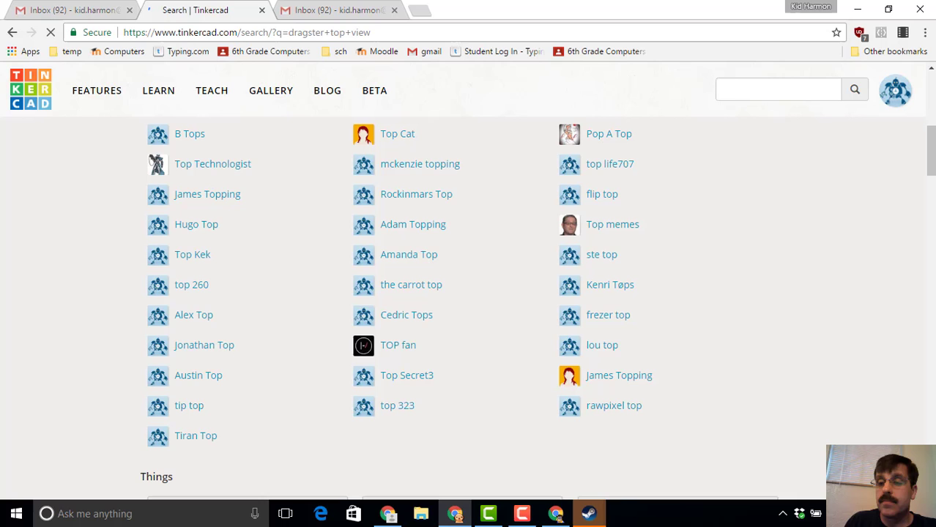
scroll(448, 415, "down", 3)
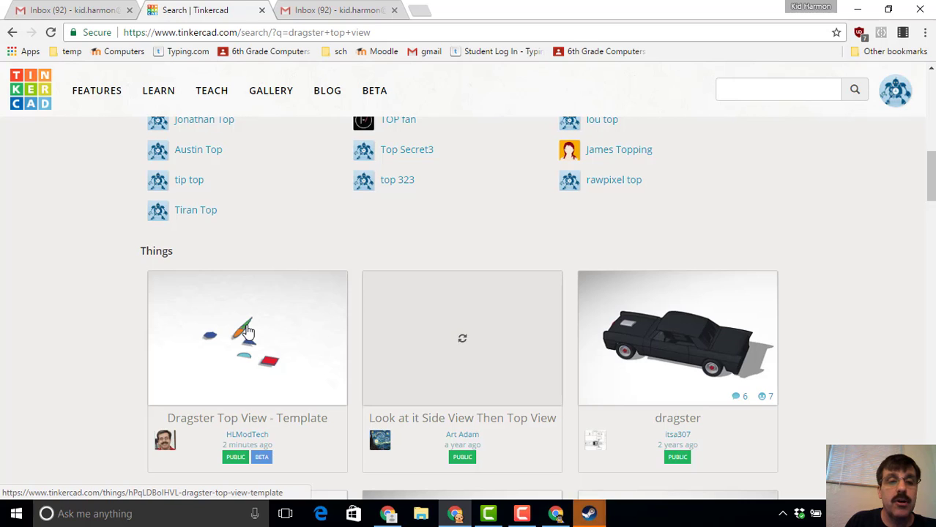
Open the Dragster Top View - Template design and Copy & Tinker it into the editor
left_click(247, 332)
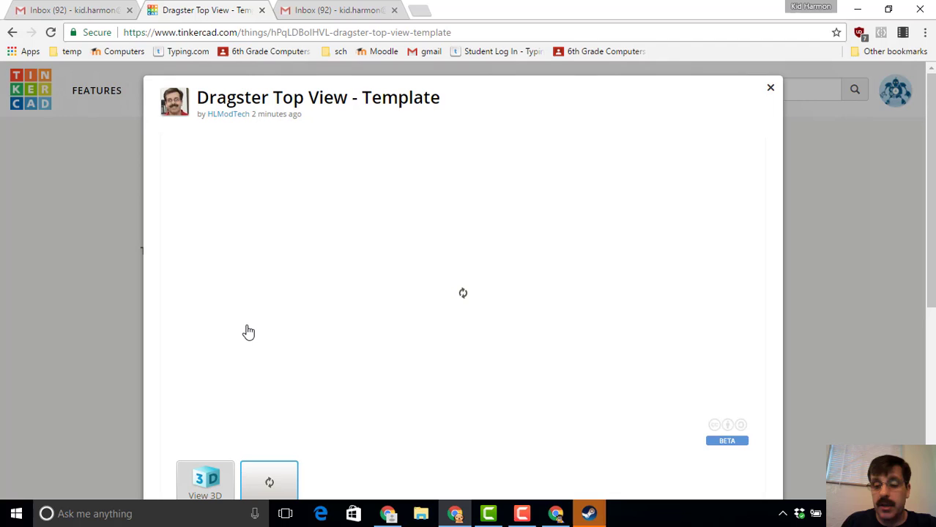
scroll(248, 332, "down", 2)
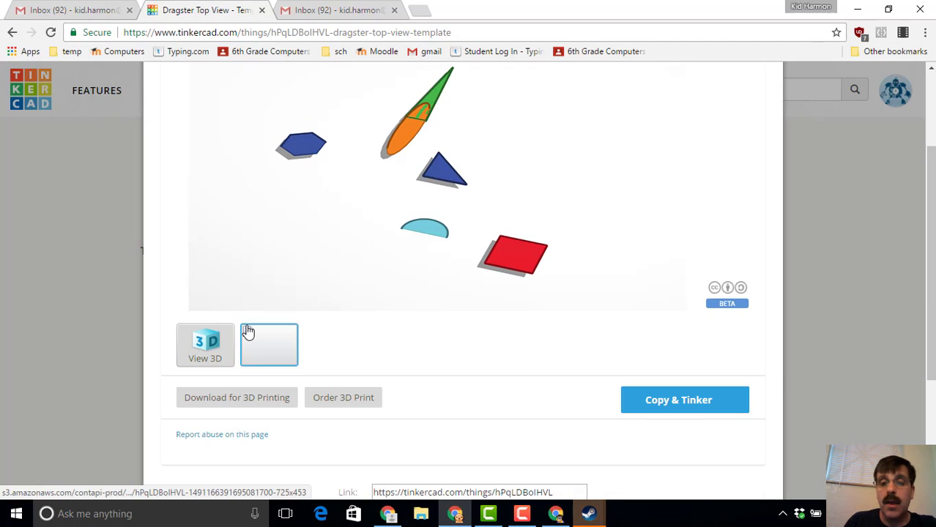
left_click(677, 400)
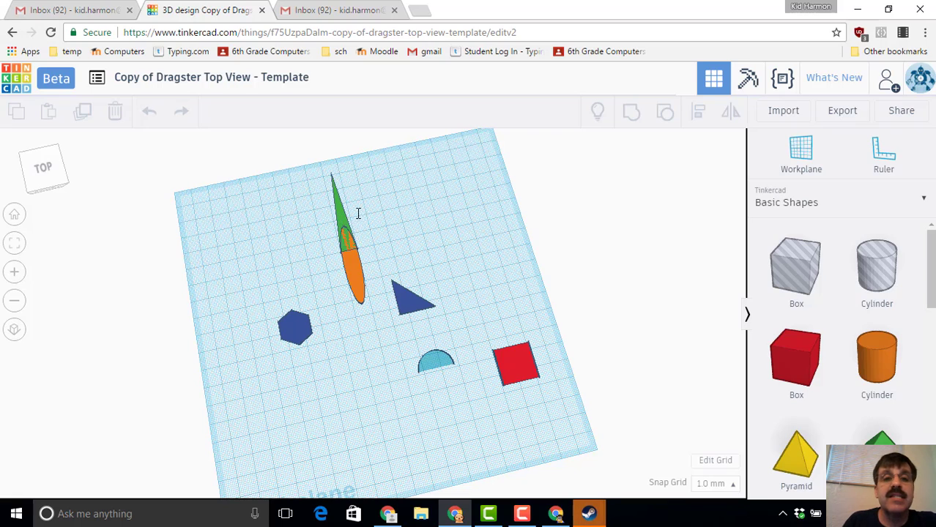
Shift the green cone slightly right and up toward the front of the orange body
mouse_move(351, 216)
left_mouse_down()
mouse_move(371, 220)
mouse_move(358, 217)
left_mouse_up()
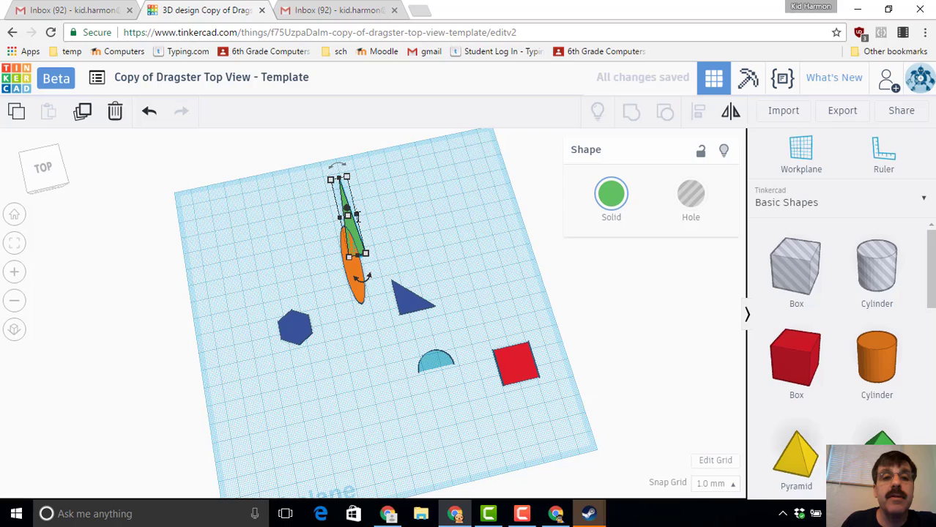
key("Up")
key("Up")
key("Up")
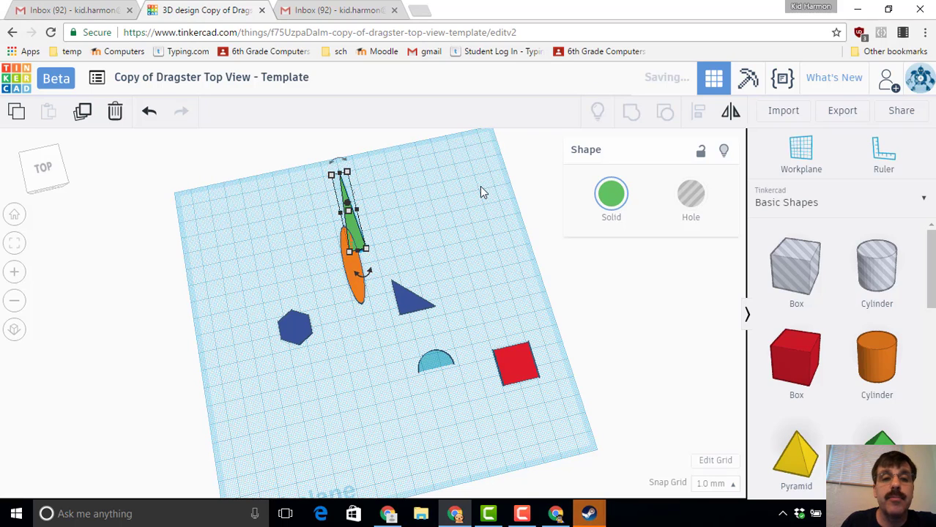
left_click(371, 179)
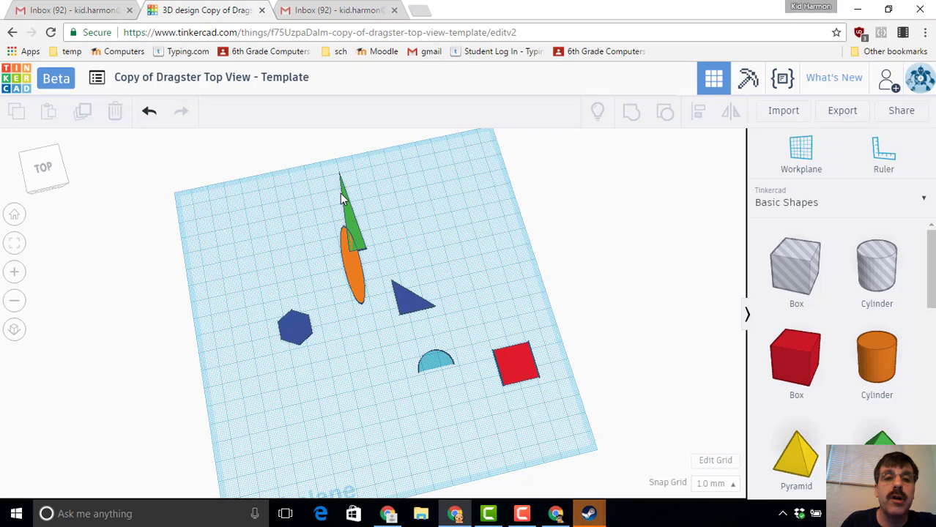
left_click(361, 252)
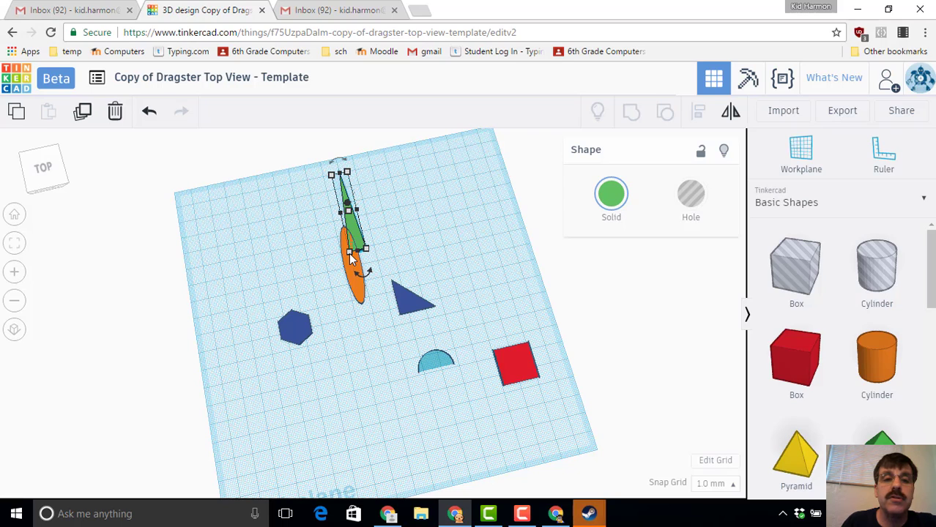
Resize the green cone to 40 long and 12 wide
mouse_move(351, 256)
left_click(274, 227)
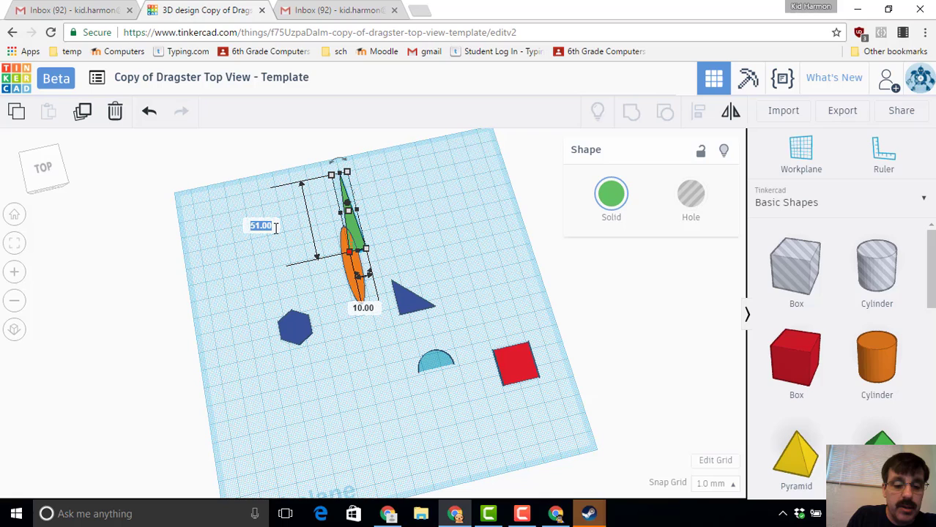
type("4")
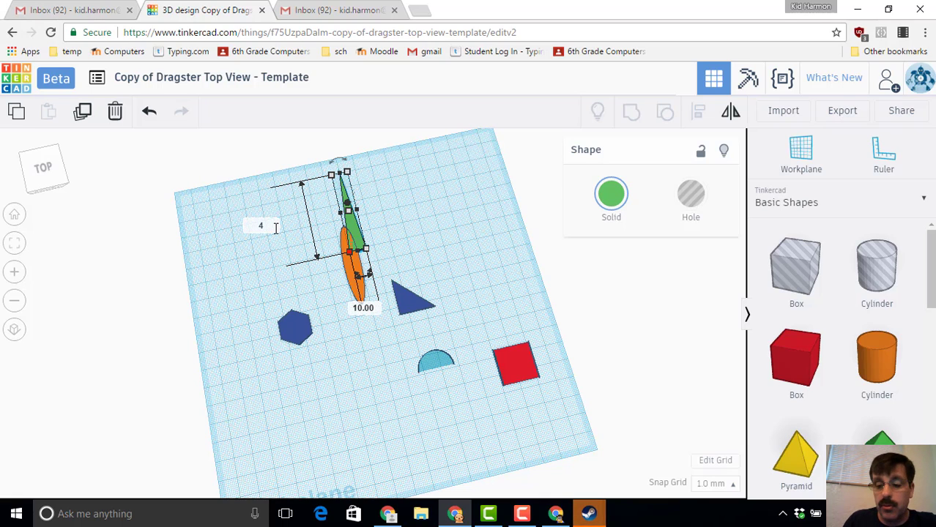
type("0")
key("Return")
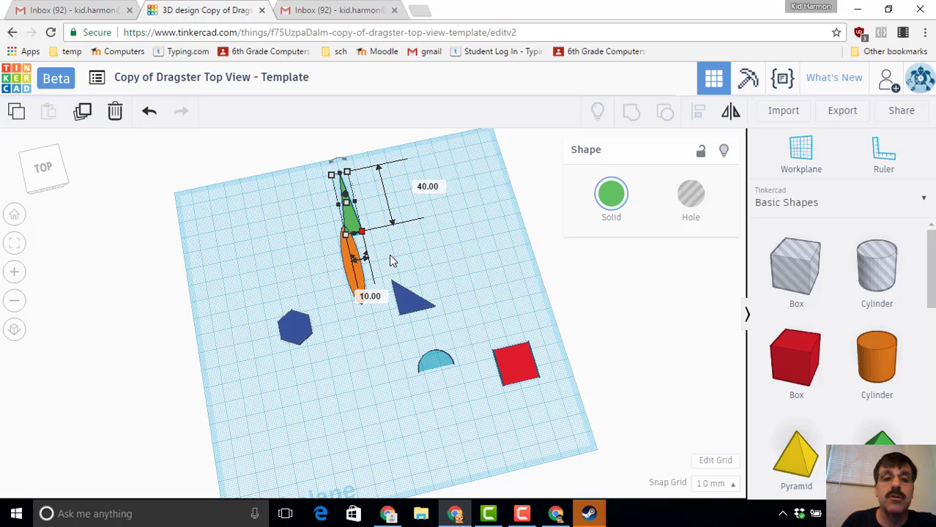
left_click(372, 294)
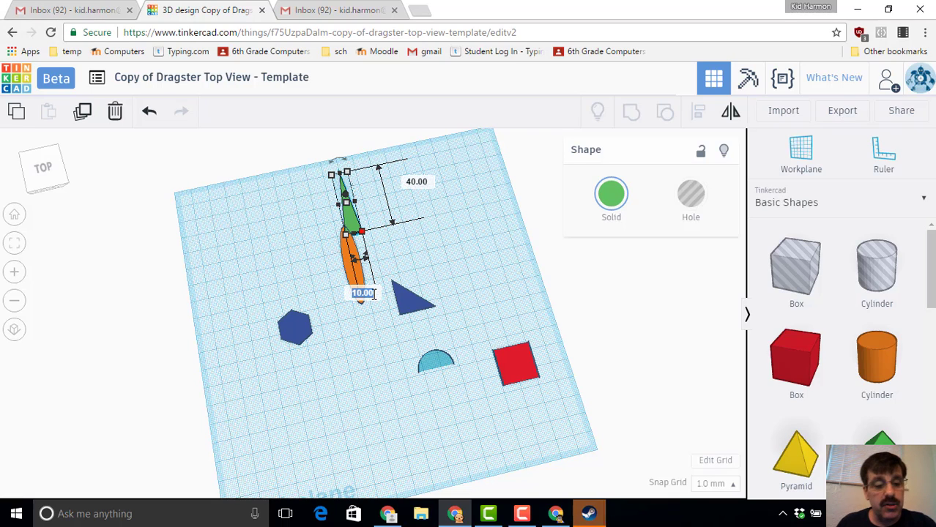
type("12")
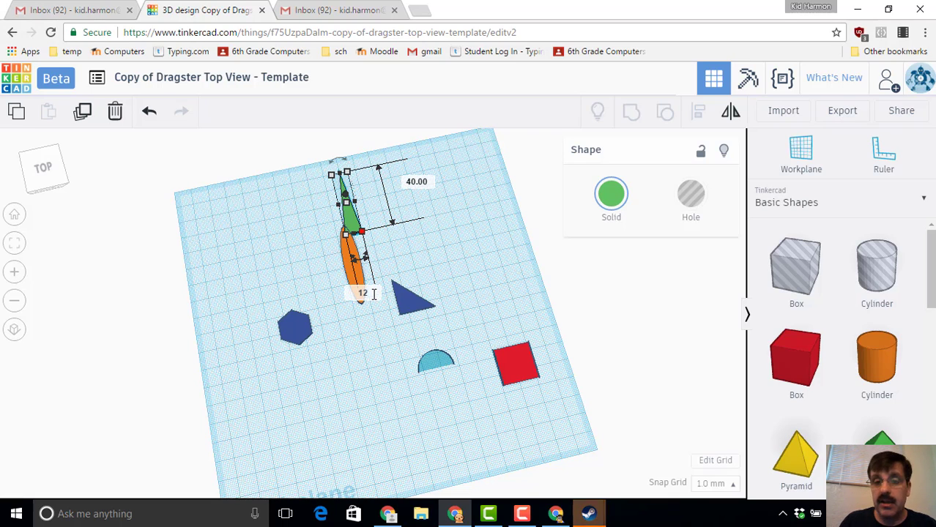
key("Return")
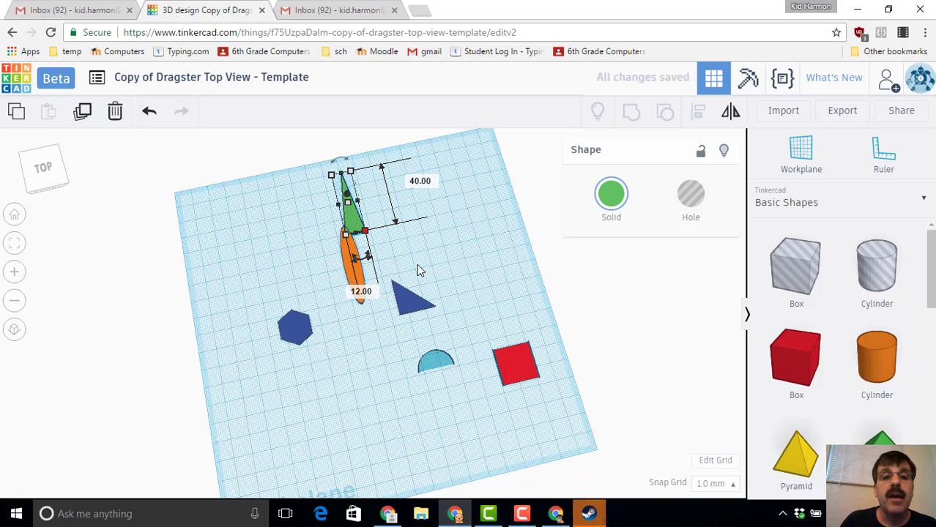
left_click(412, 263)
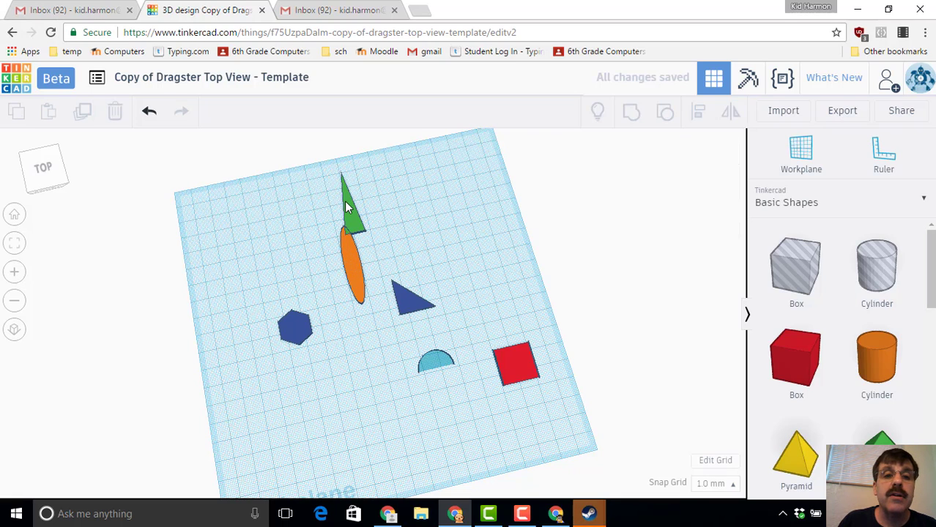
left_click(344, 201)
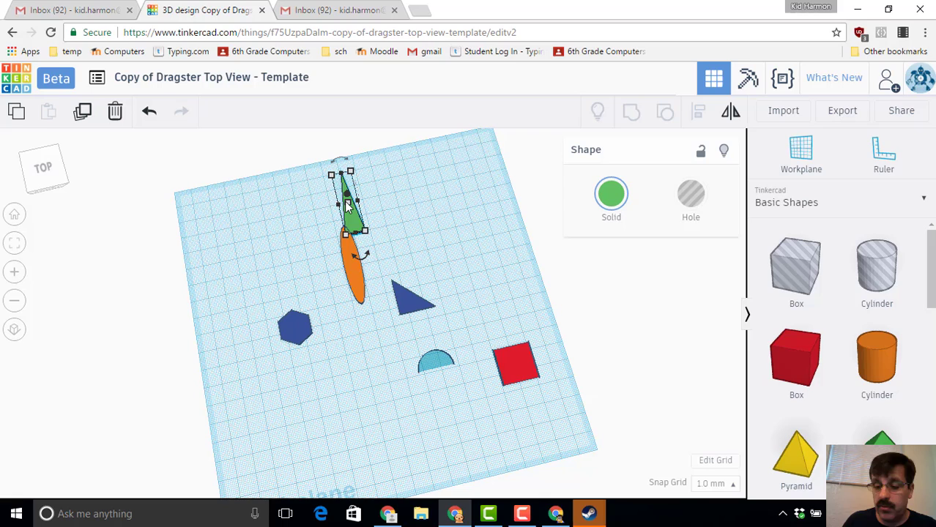
Move the orange ellipse aside and place the blue hexagon under the green cone
left_click(405, 179)
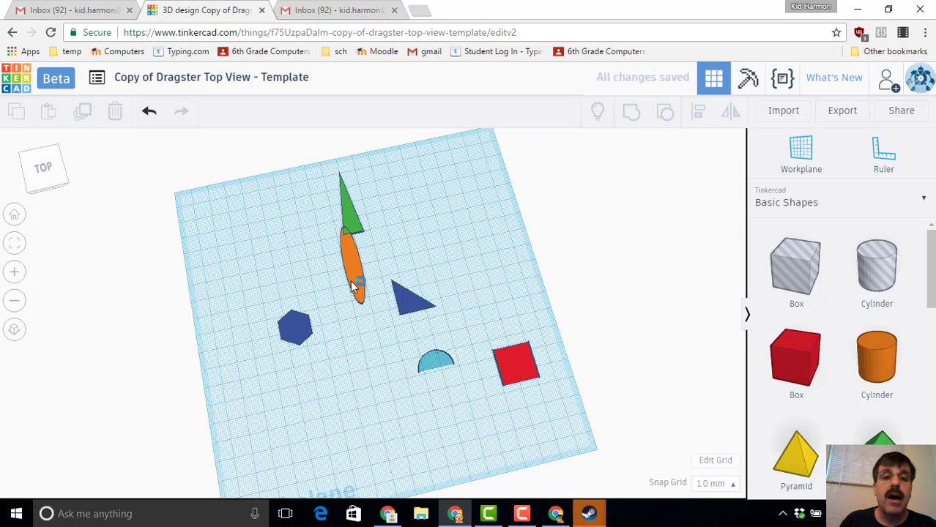
left_click(353, 286)
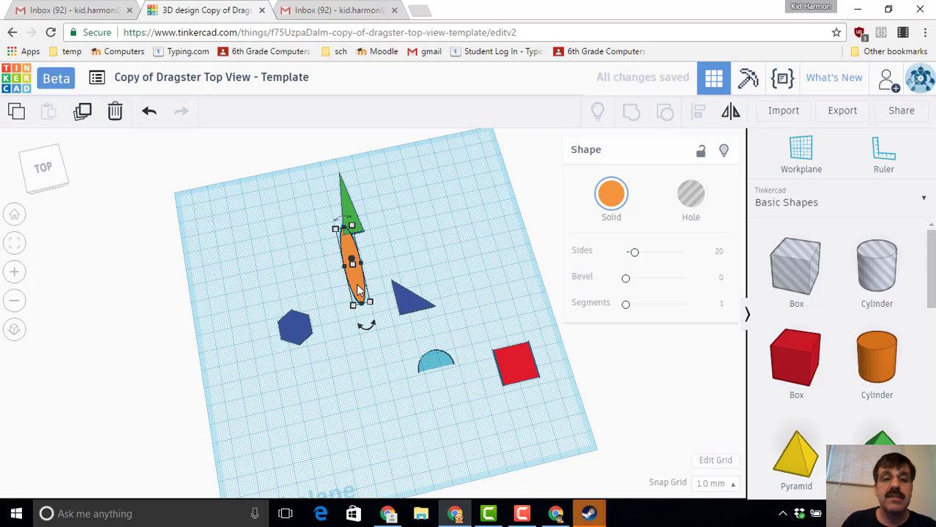
left_click_drag(357, 289, 277, 291)
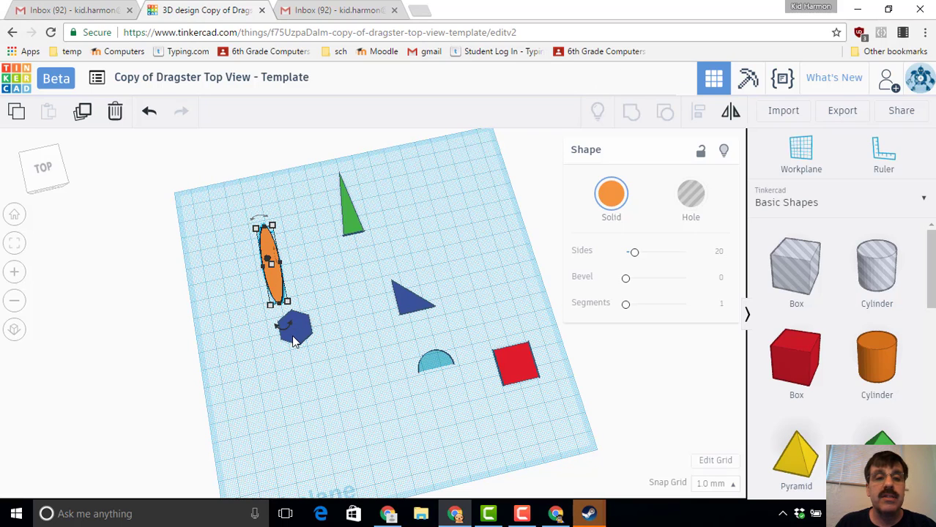
left_click(291, 334)
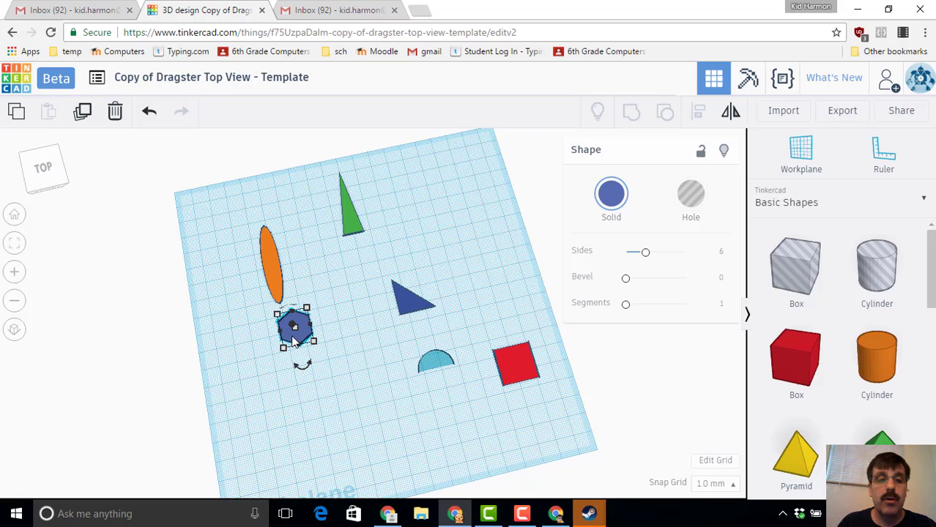
left_click_drag(291, 335, 356, 253)
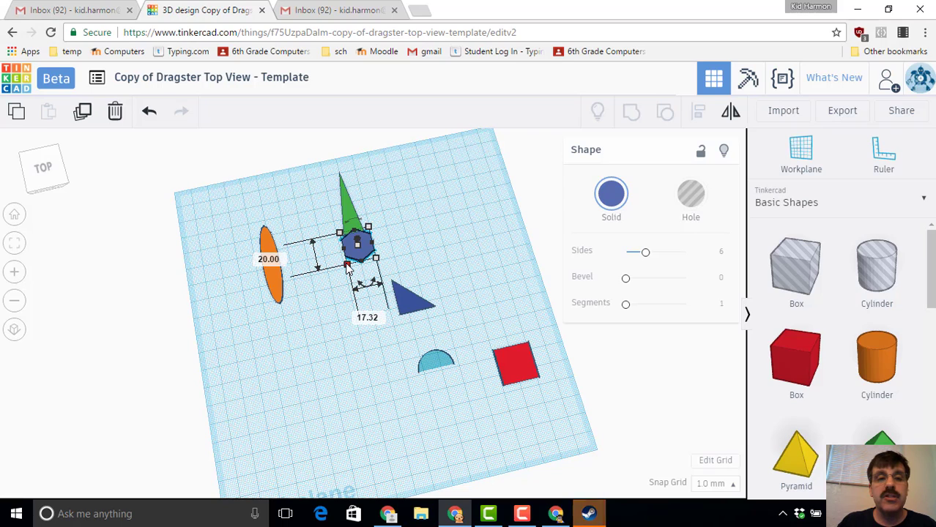
Set the hexagon width to 20 and stretch its length to 39
left_click(376, 320)
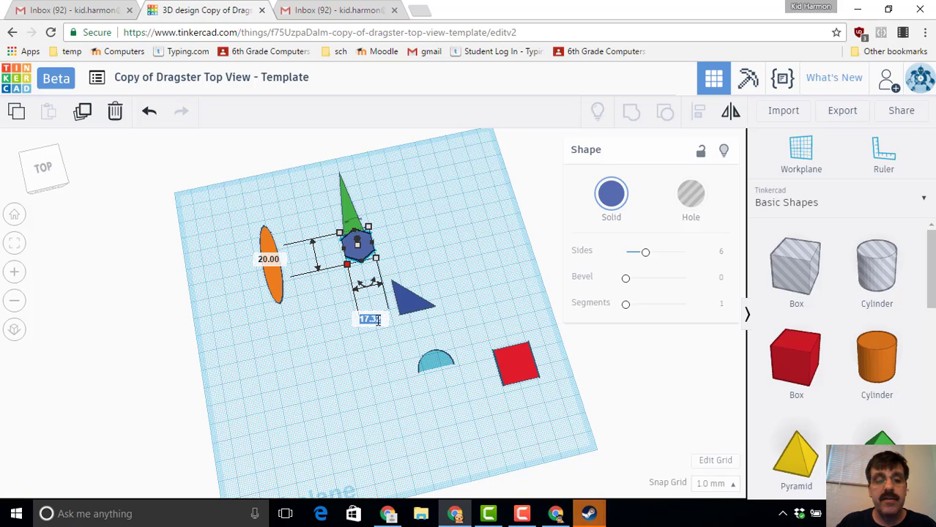
type("20")
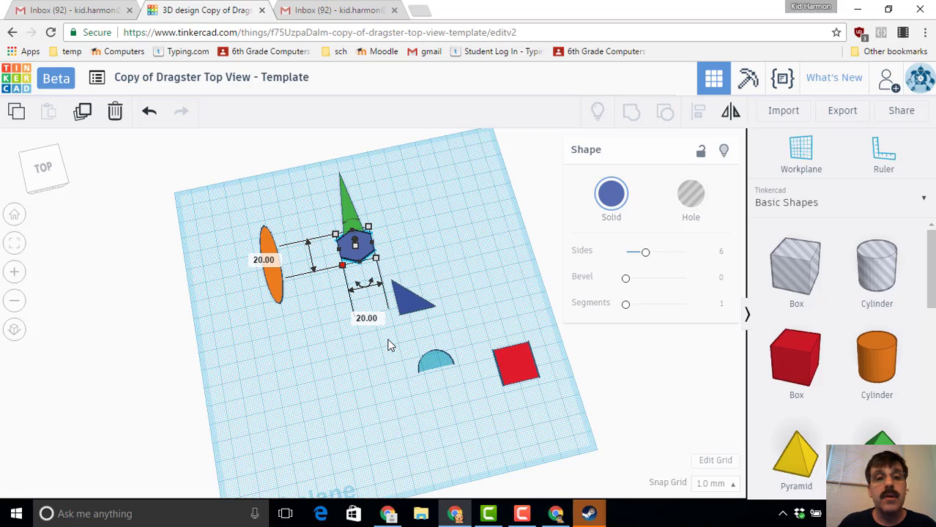
key("Right")
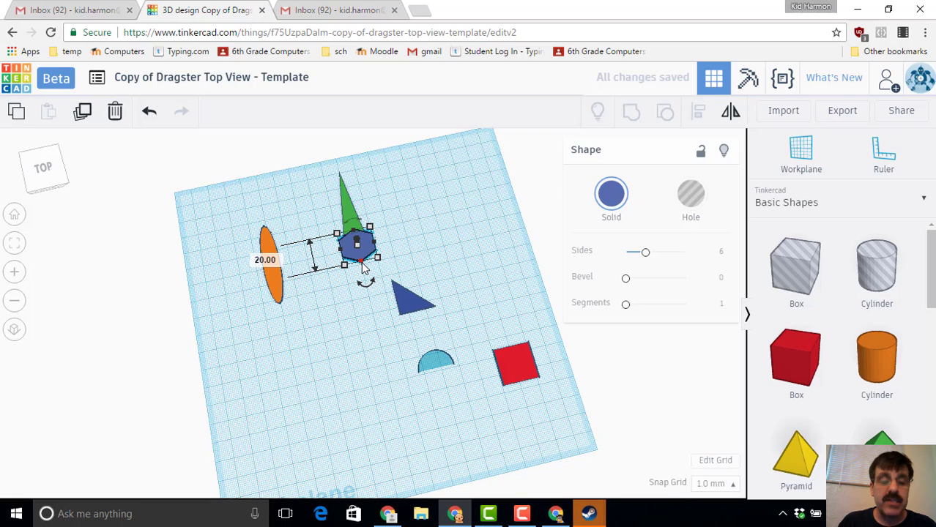
left_click_drag(364, 268, 368, 295)
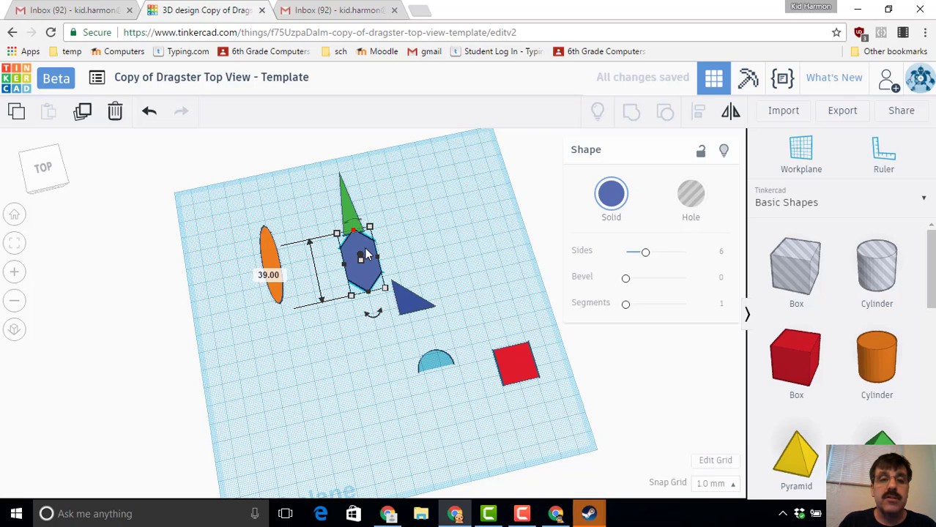
key("Escape")
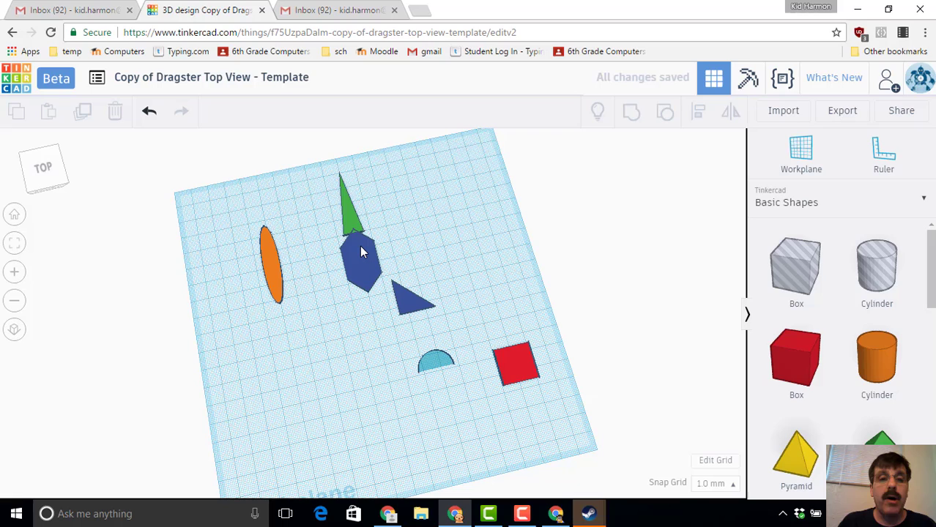
left_click(360, 252)
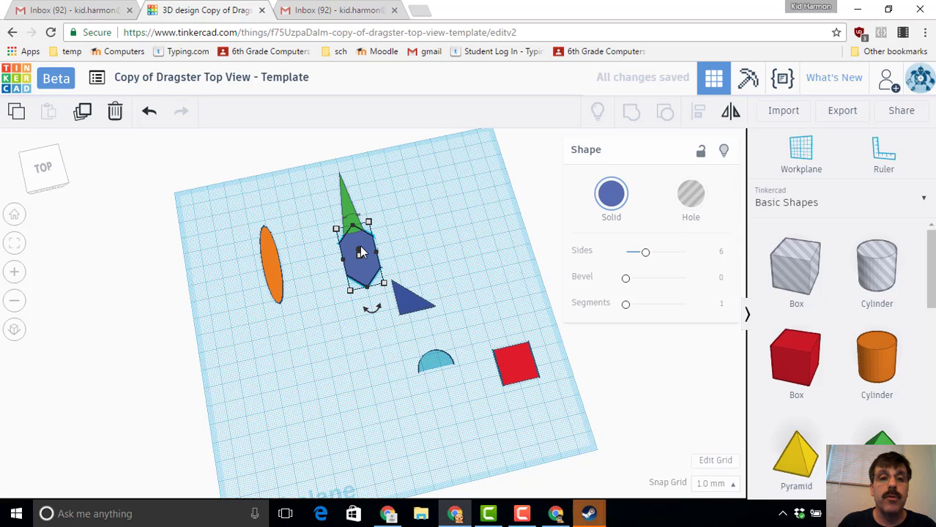
left_click(459, 219)
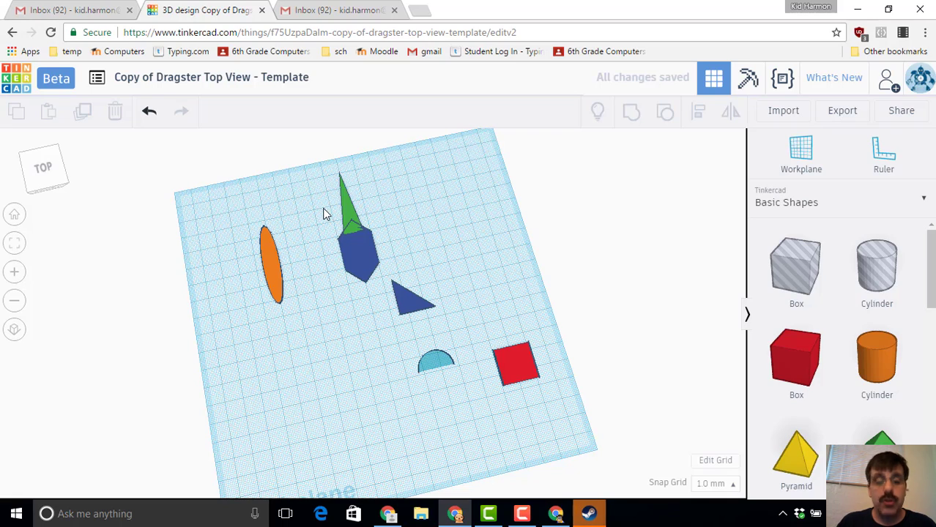
Select the green cone and blue hexagon together and group them
left_click_drag(326, 213, 360, 260)
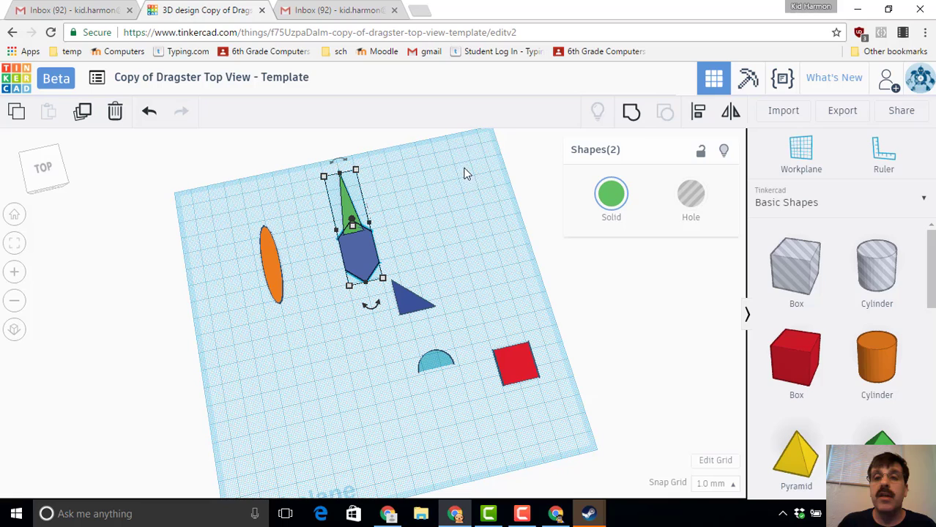
left_click(630, 115)
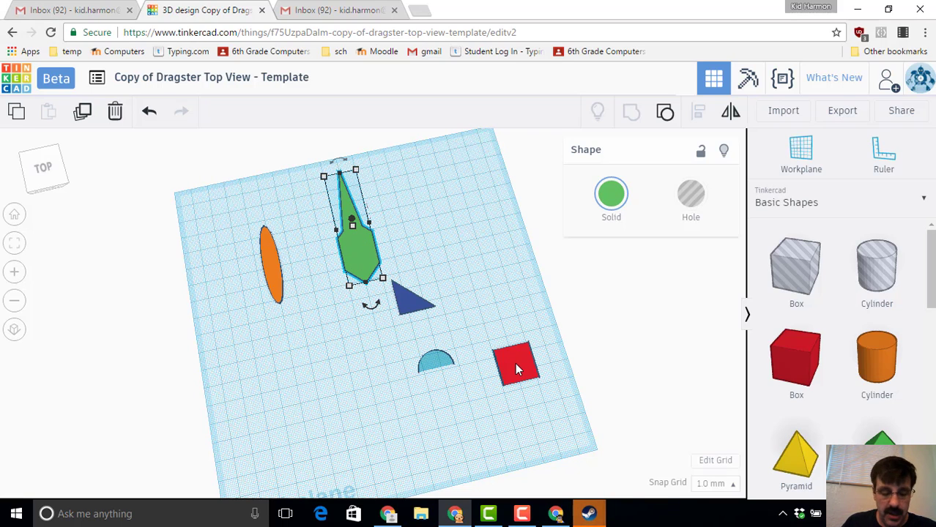
Move the red box below the green body and size it 12 wide by 40 long
left_click_drag(515, 363, 364, 296)
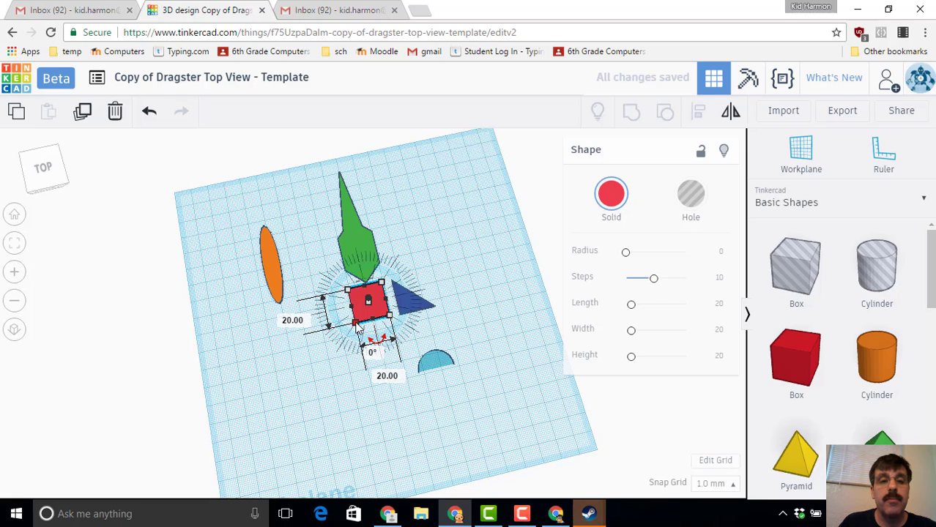
left_click(386, 378)
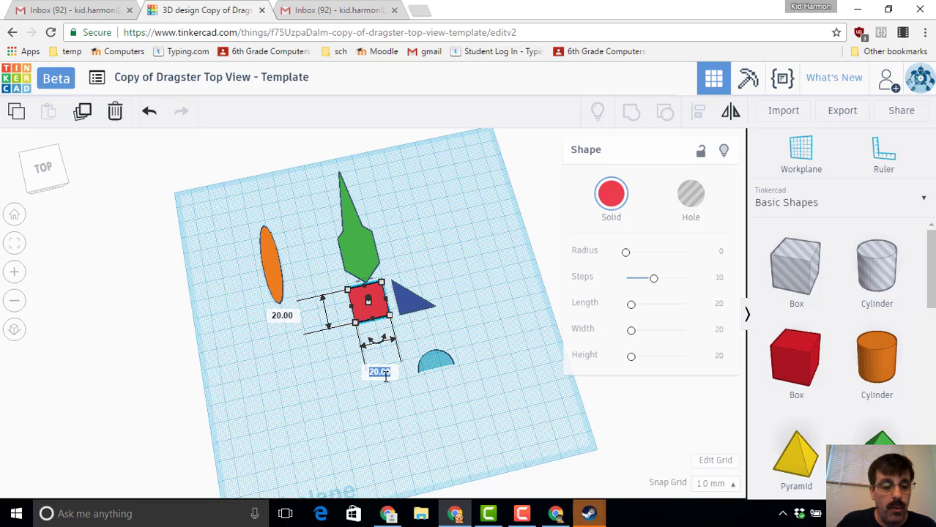
type("12")
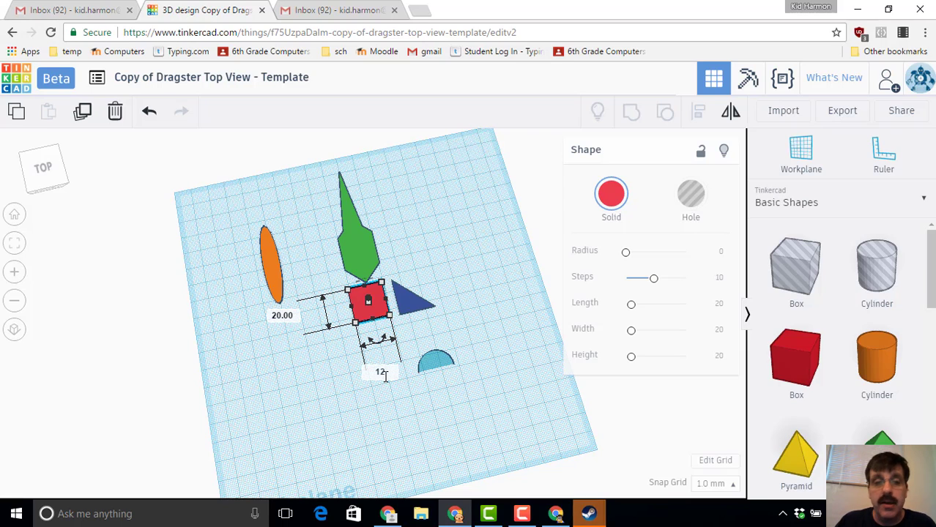
key("Return")
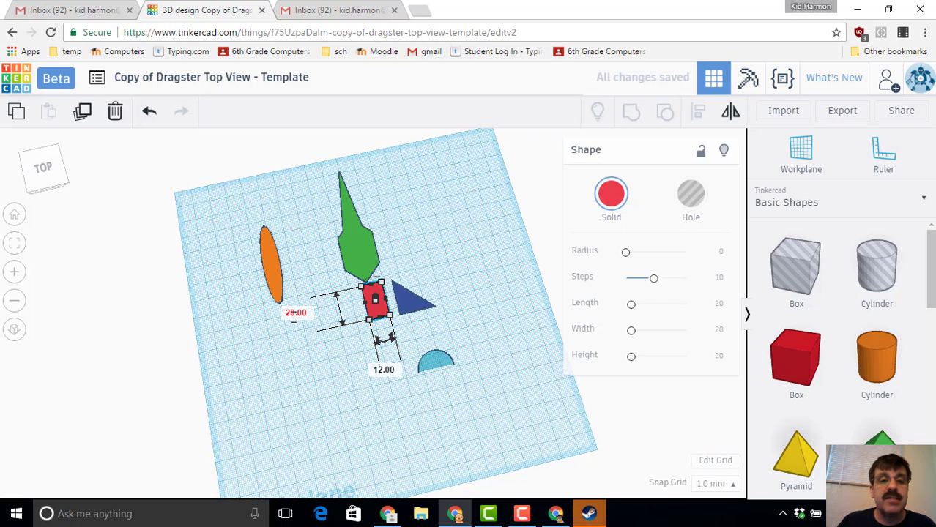
left_click(295, 313)
type("14")
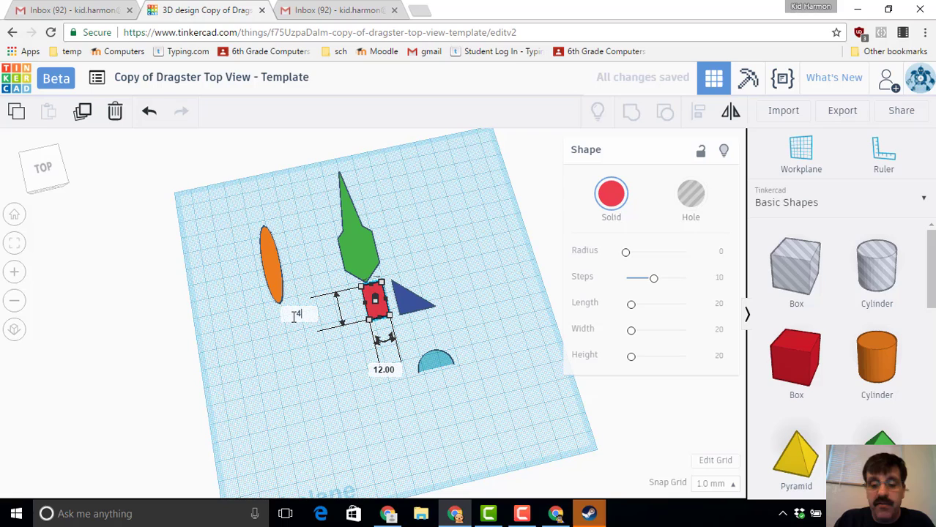
key("BackSpace")
key("BackSpace")
type("40")
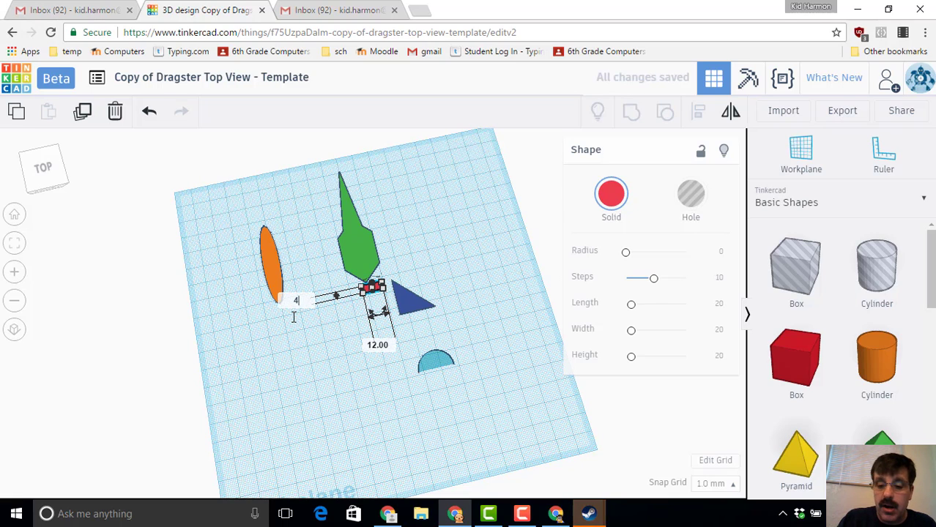
key("Return")
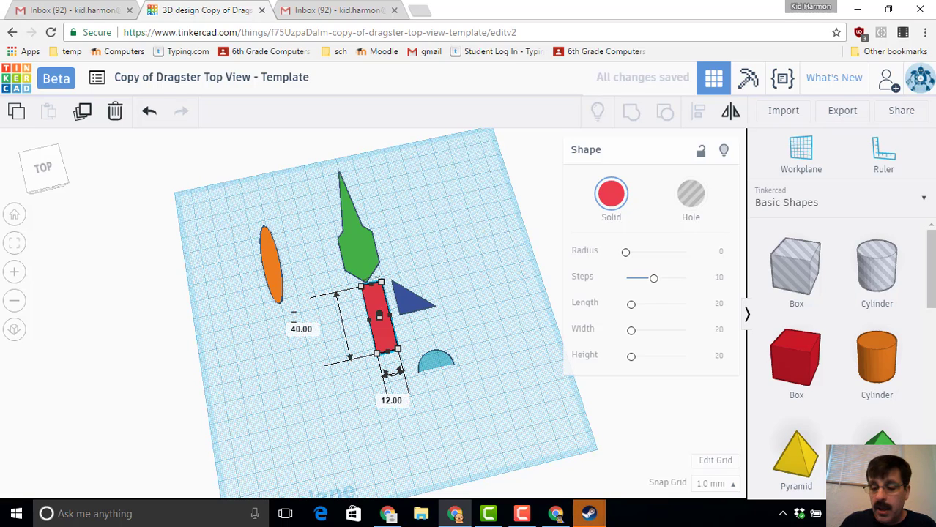
Nudge the red box up against the body and rotate it slightly to line up
key("Up")
key("Up")
key("Up")
key("Up")
key("Up")
key("Up")
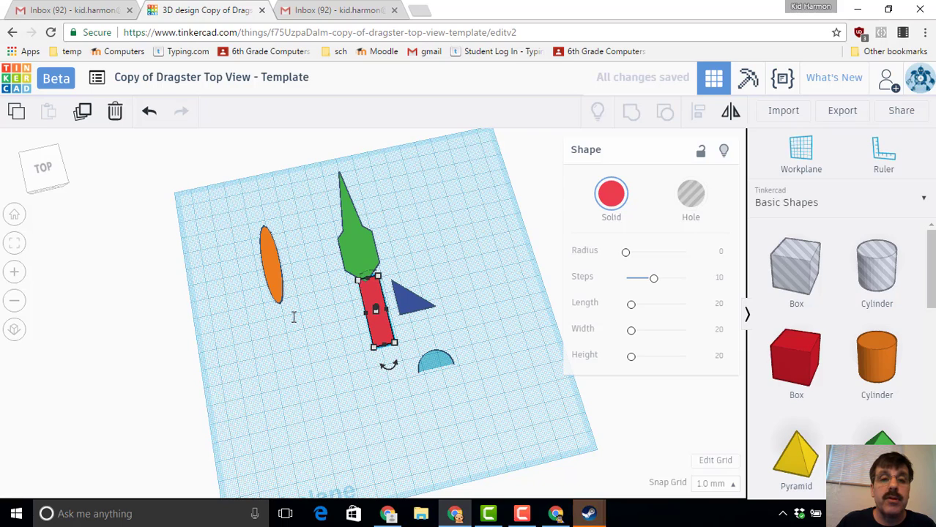
key("Left")
key("Left")
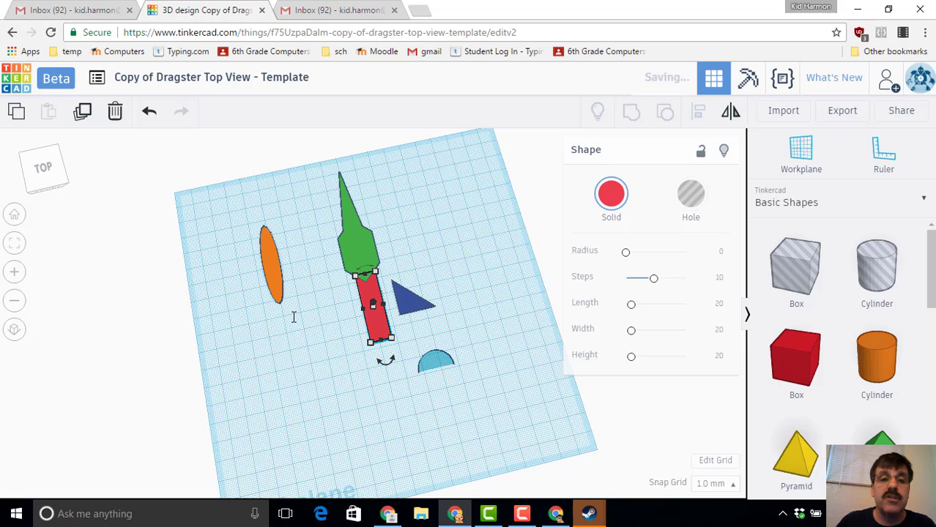
left_click(343, 326)
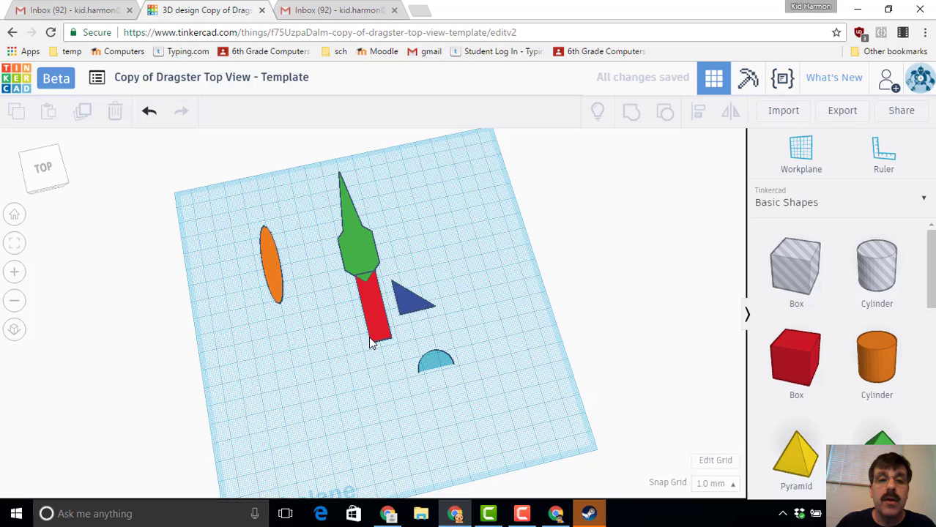
left_click(379, 323)
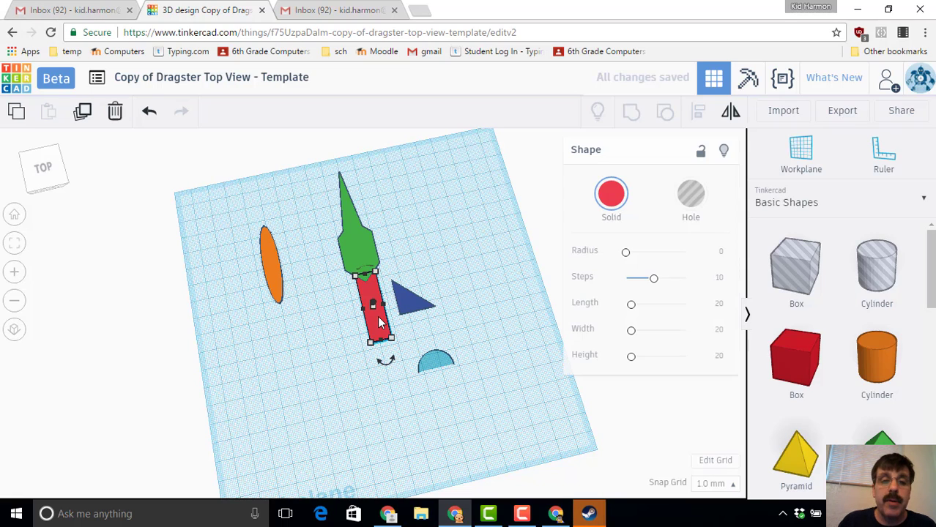
left_click_drag(386, 366, 387, 366)
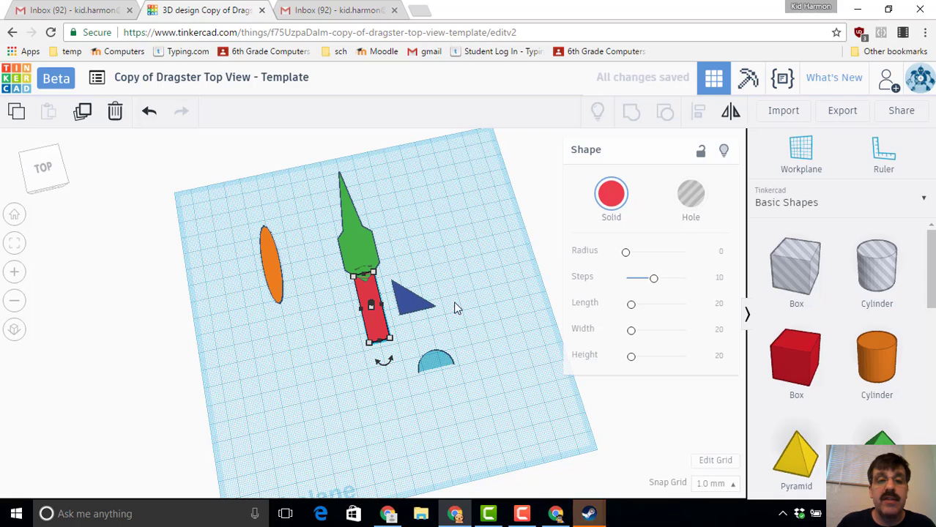
Center-align the green body and red strip on one line
left_click(382, 379)
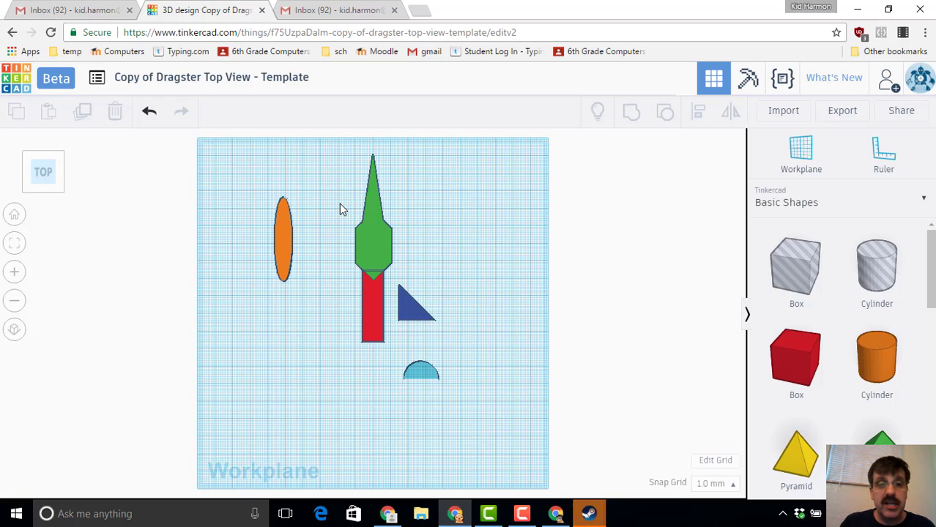
left_click_drag(339, 204, 392, 347)
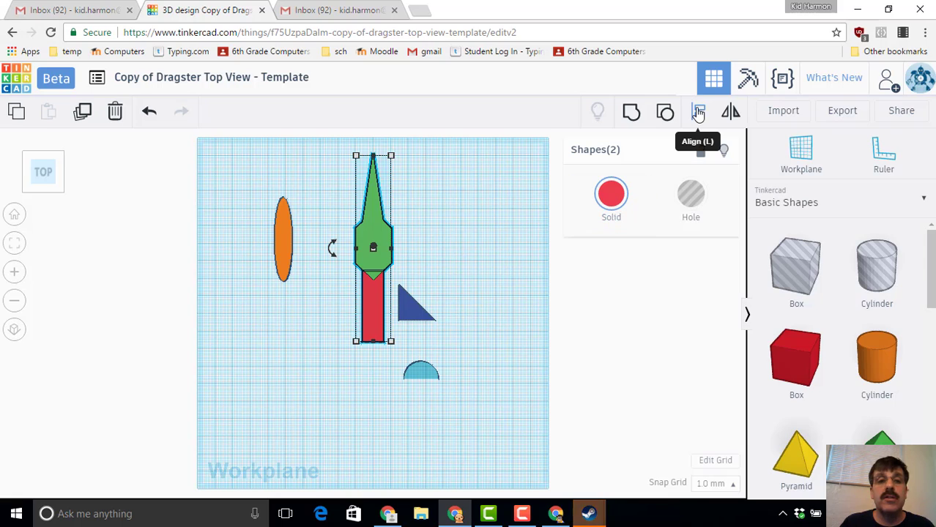
left_click(698, 111)
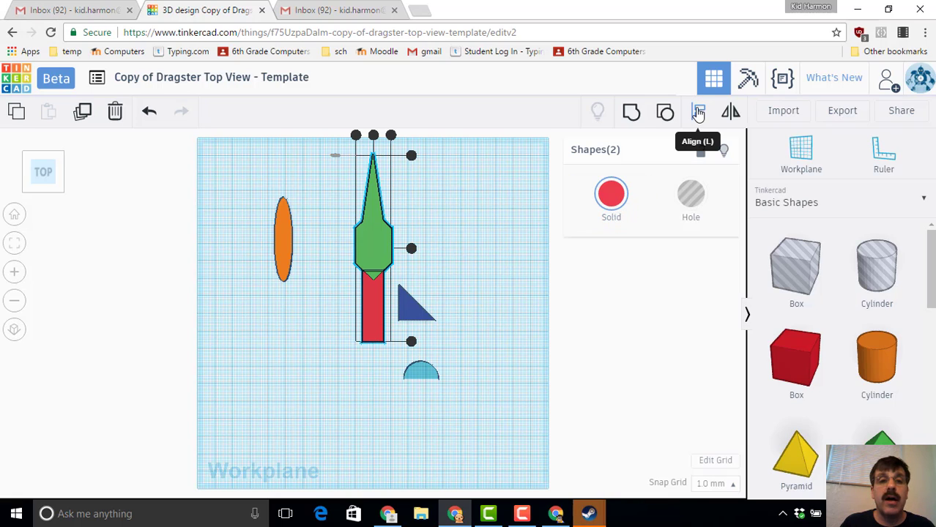
left_click(373, 136)
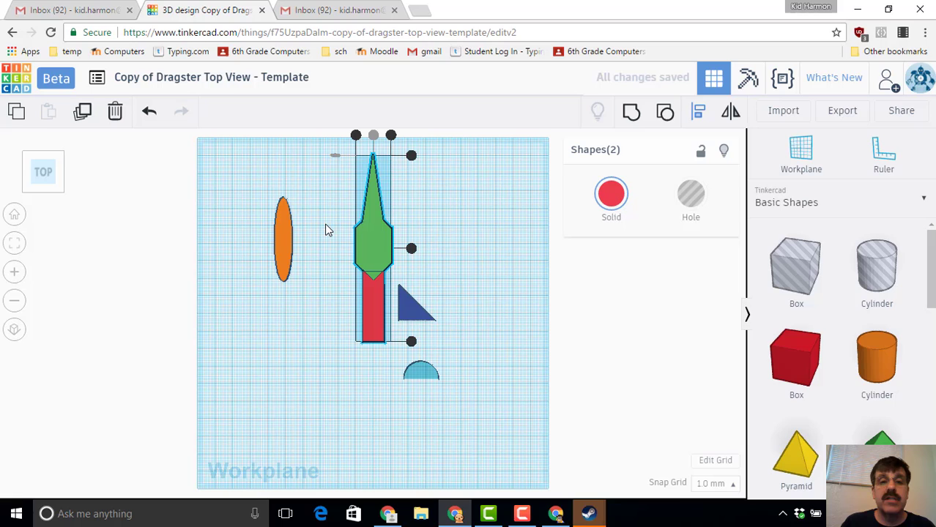
left_click(348, 220)
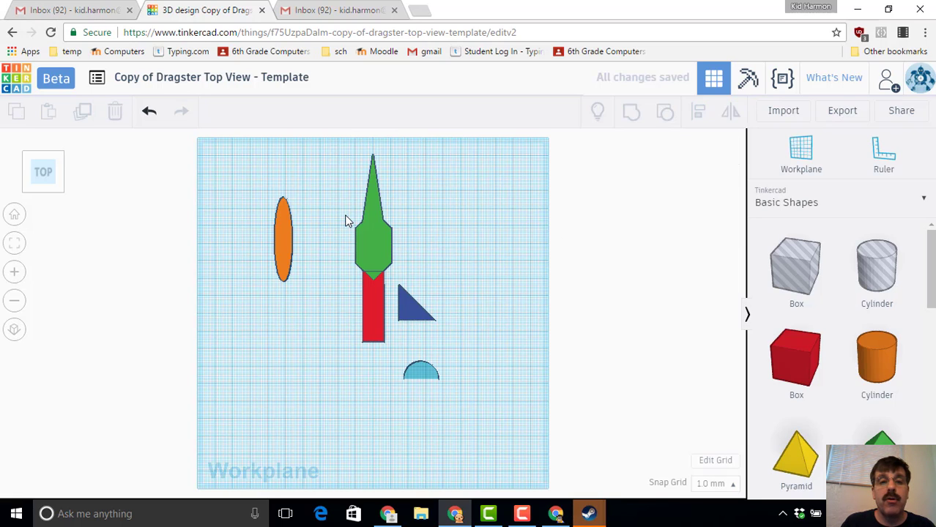
Lengthen the red strip to 42 and select it together with the green nose
left_click(371, 309)
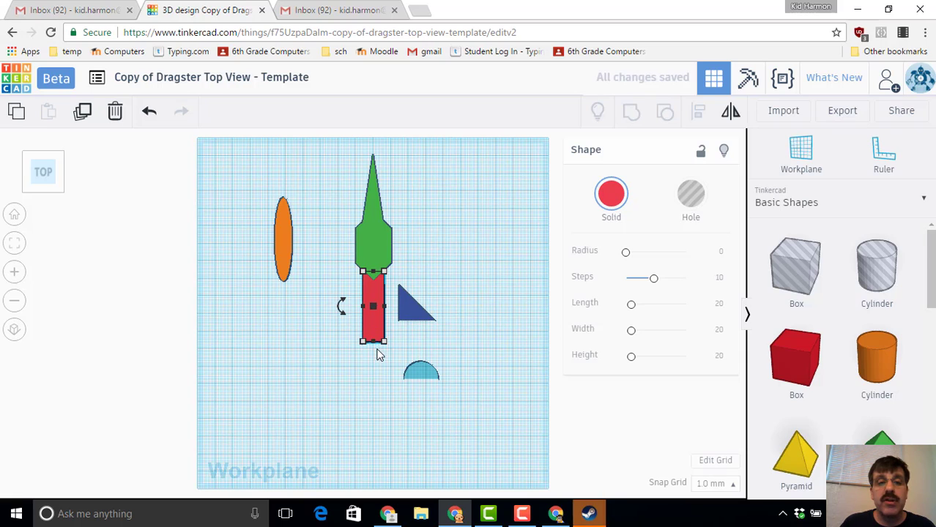
mouse_move(375, 344)
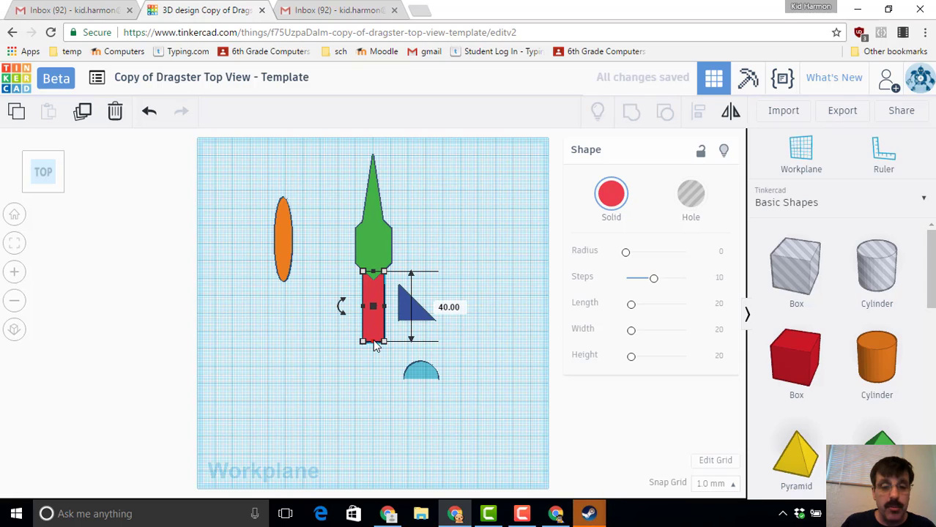
mouse_move(375, 348)
left_mouse_down()
mouse_move(378, 354)
mouse_move(376, 347)
left_mouse_up()
left_click(381, 360)
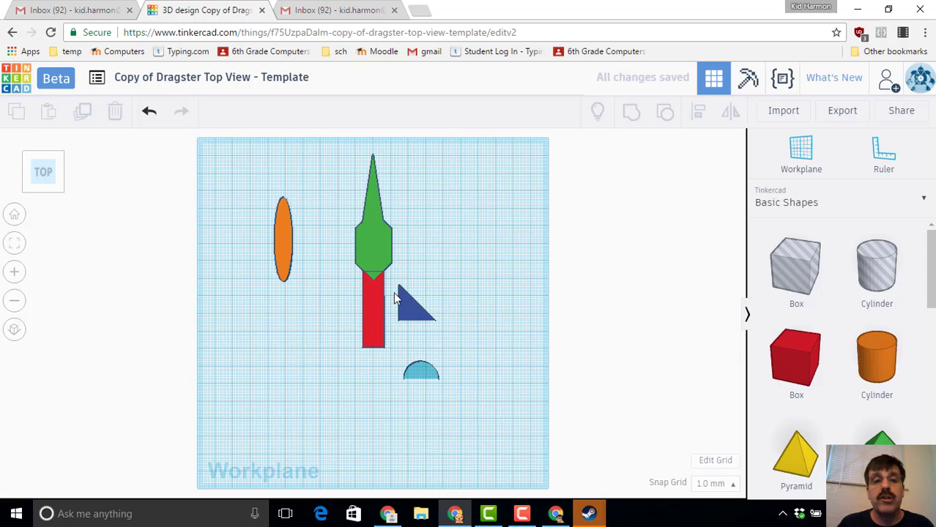
left_click_drag(339, 253, 371, 290)
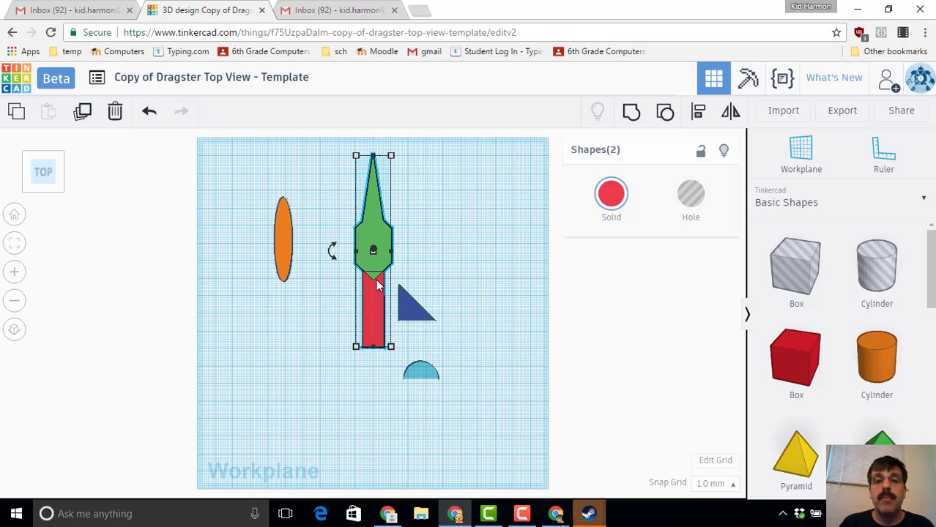
Group the nose and red strip and colour the combined shape blue
left_click(629, 117)
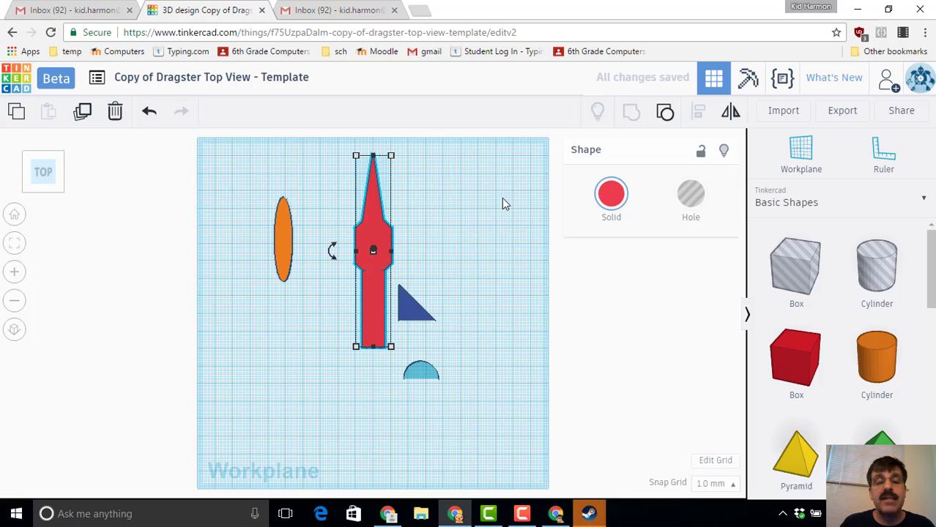
left_click(610, 197)
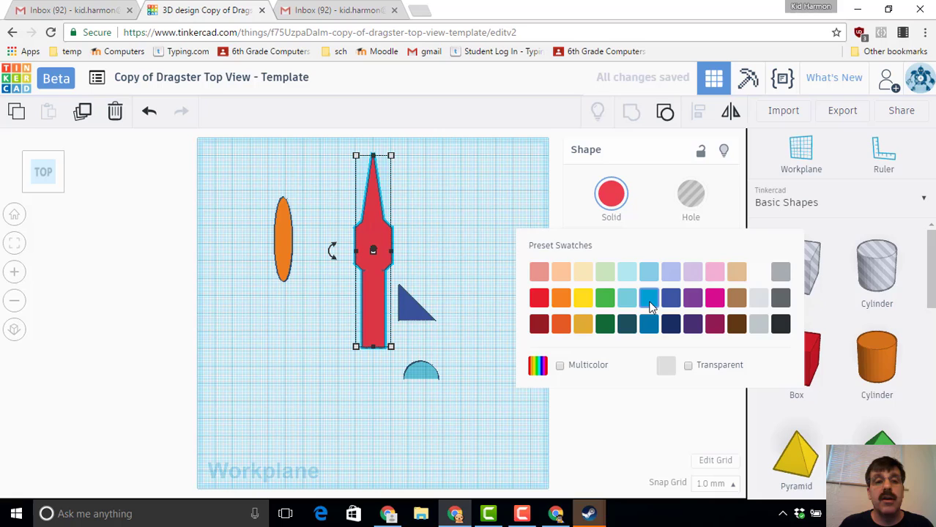
left_click(649, 298)
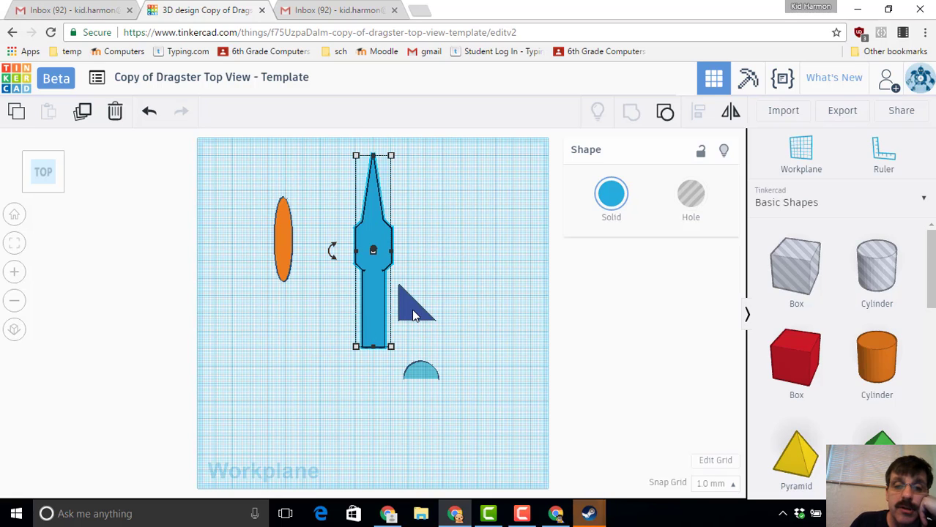
Move the dark triangle under the body's rear, resize it to 8 by 37, and mirror it
left_click_drag(414, 314, 391, 364)
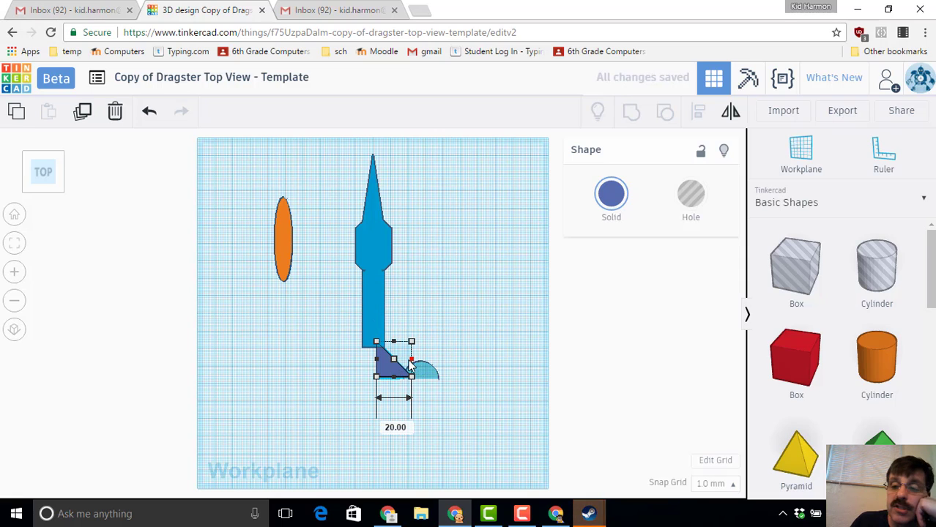
left_click_drag(412, 360, 389, 360)
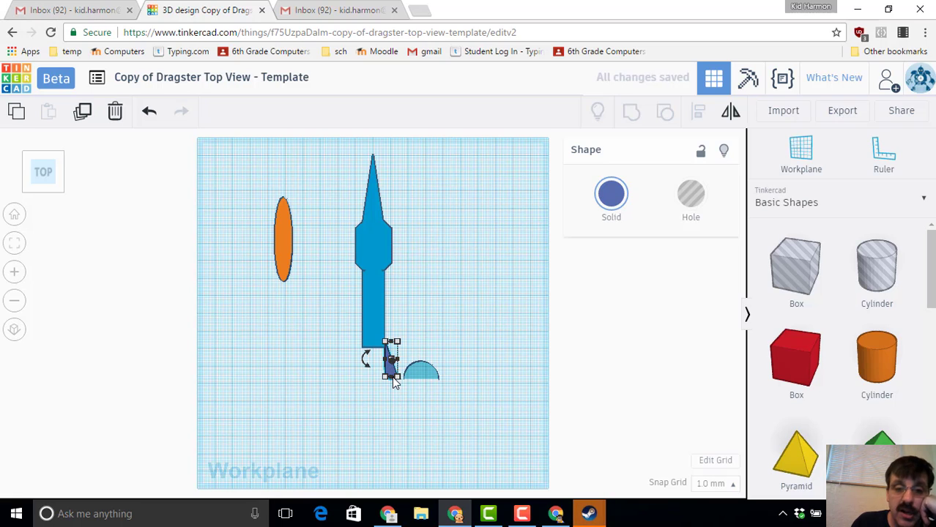
left_click_drag(392, 377, 393, 412)
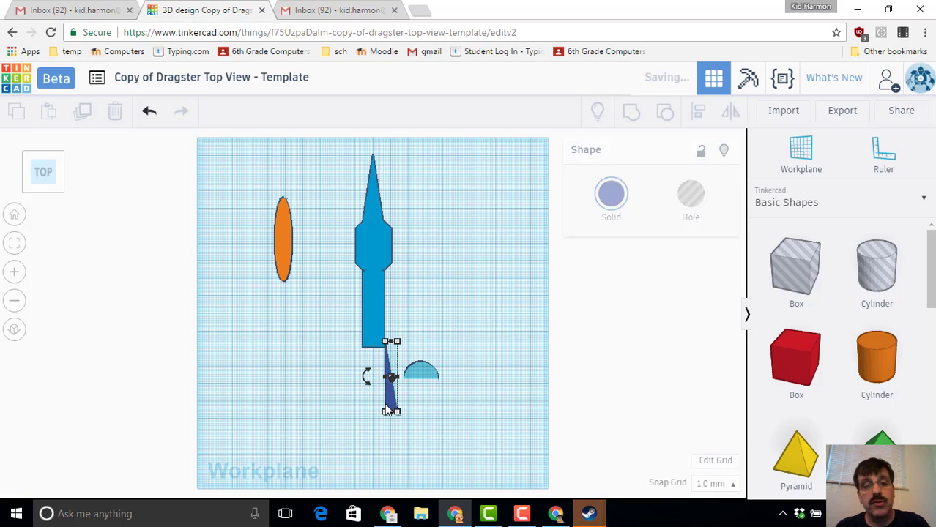
left_click_drag(367, 378, 366, 393)
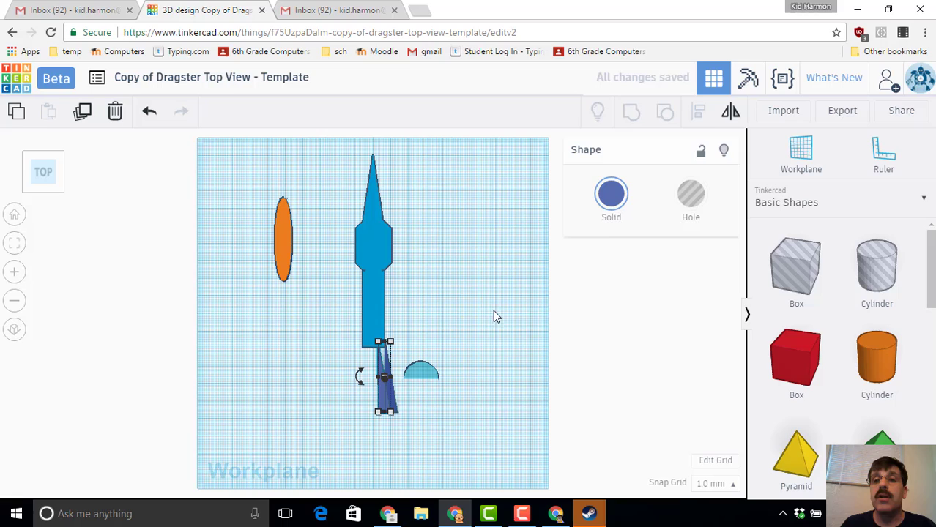
left_click(732, 112)
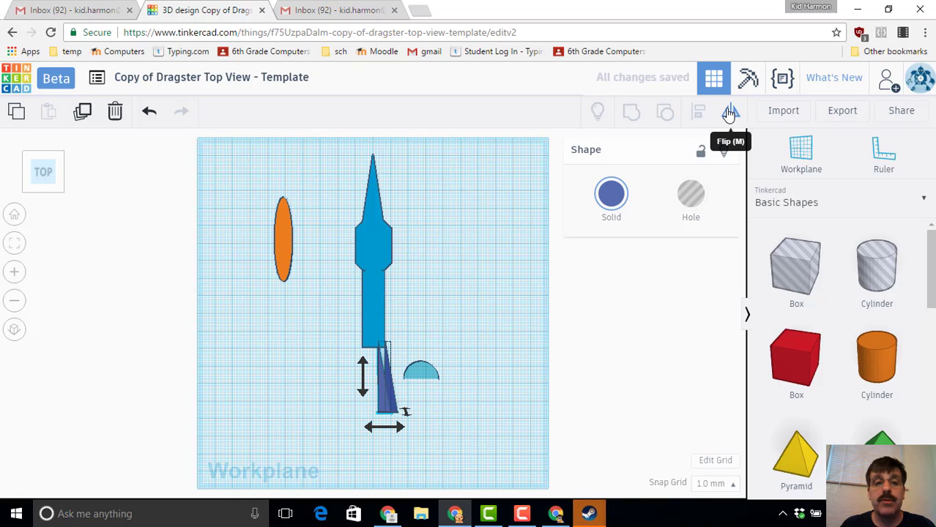
left_click(384, 426)
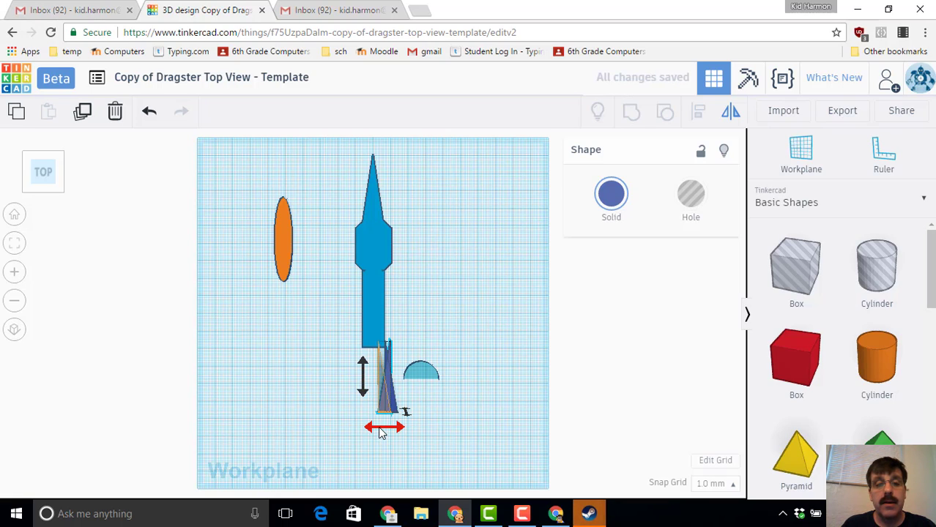
left_click(380, 431)
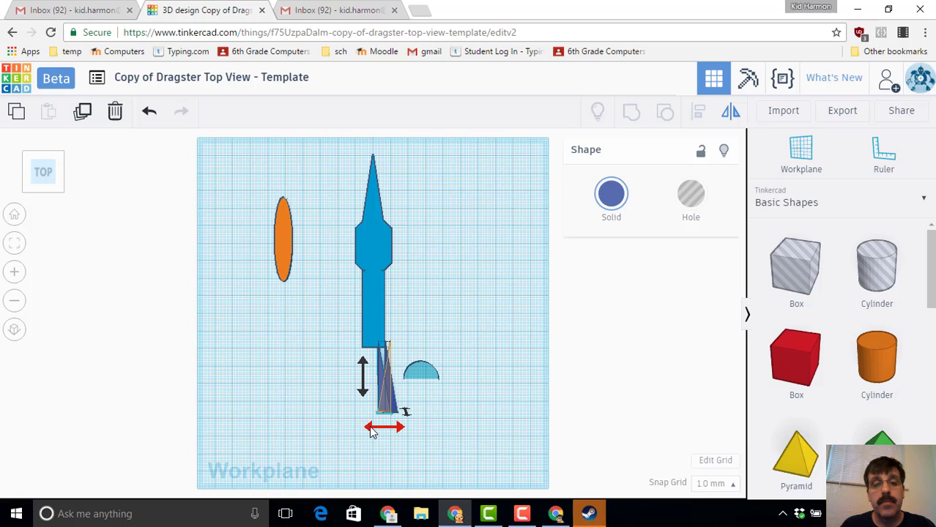
left_click(371, 431)
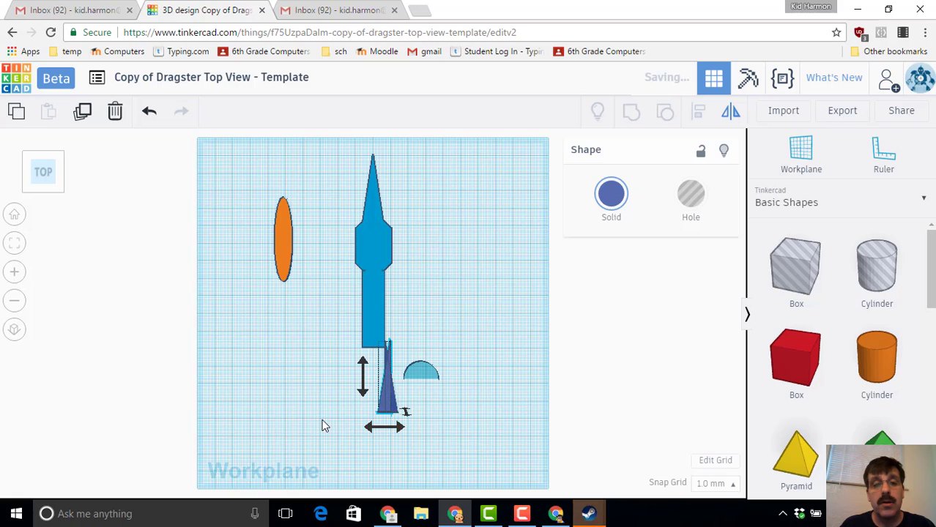
Duplicate the fin and nudge the copy left to form the second fin
left_click(366, 413)
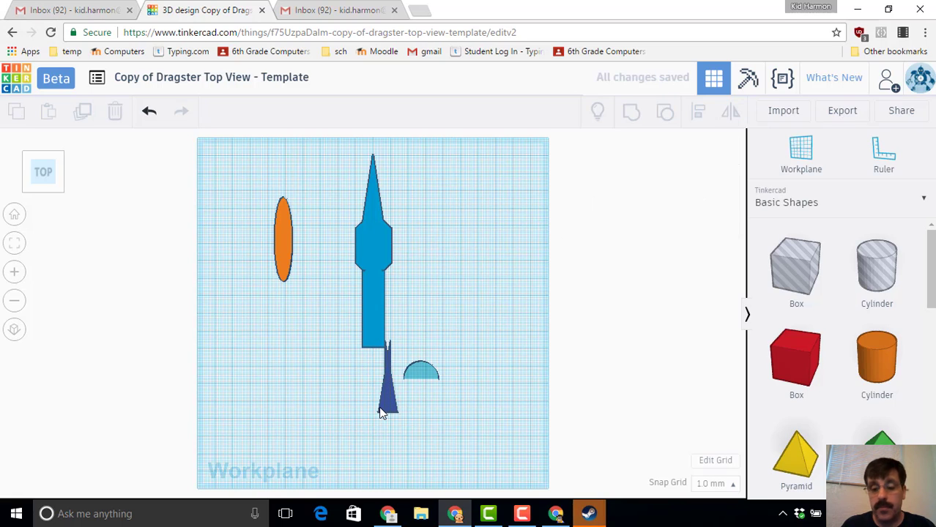
left_click(380, 413)
key("Left")
key("Left")
key("Left")
key("Left")
key("Left")
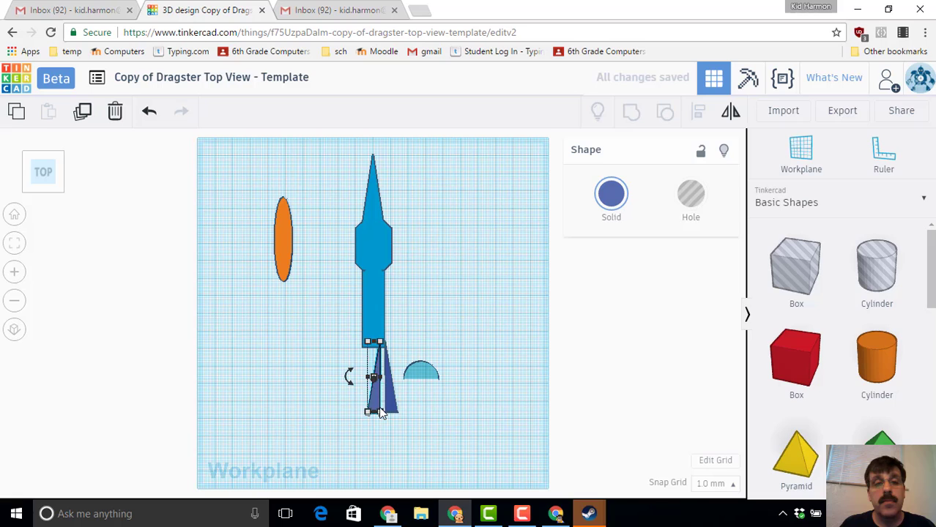
key("Left")
key("Left")
key("Left")
key("Left")
key("Left")
key("Right")
key("Right")
key("Right")
key("Right")
key("Right")
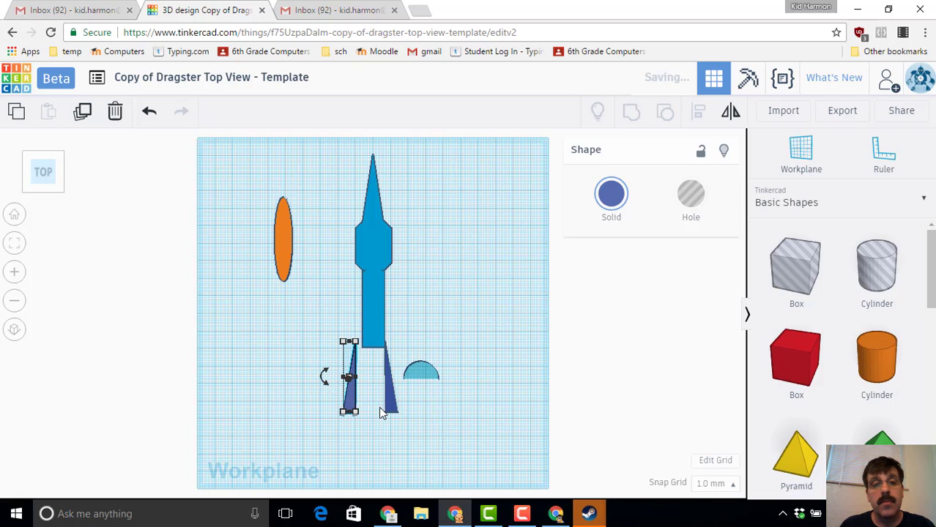
left_click(380, 412)
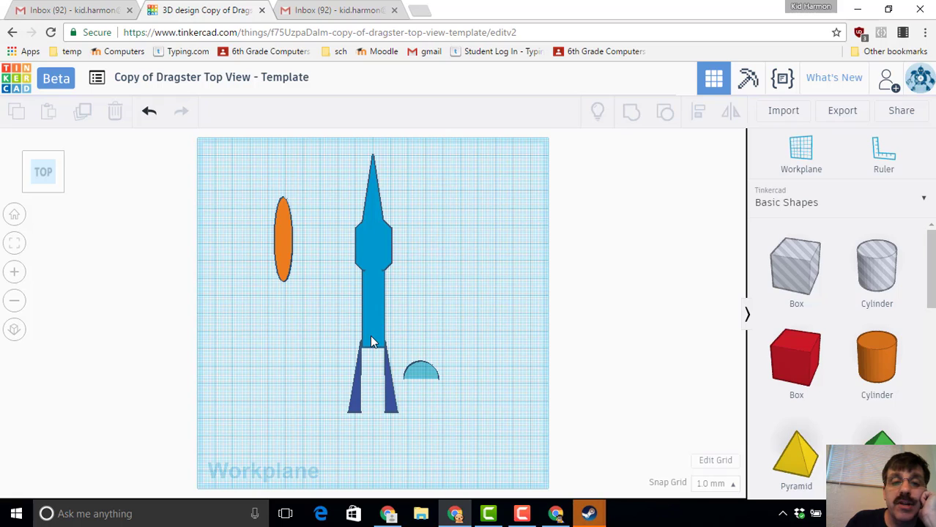
Ungroup the blue shape and stretch the red body down past the fins
left_click(371, 342)
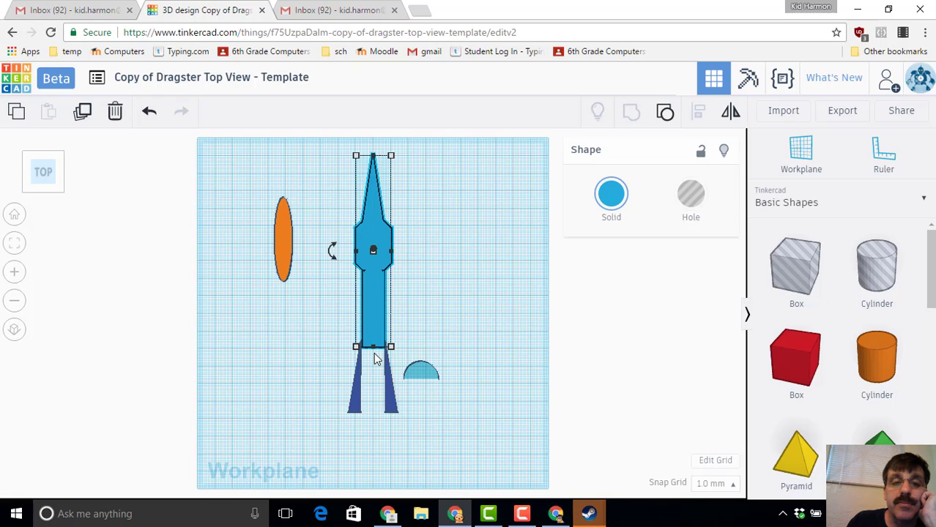
left_click(662, 114)
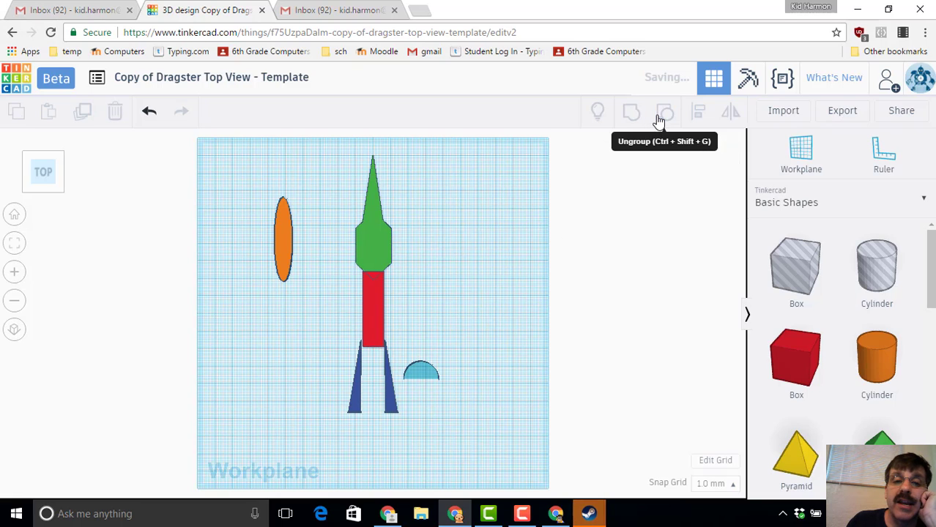
left_click(371, 336)
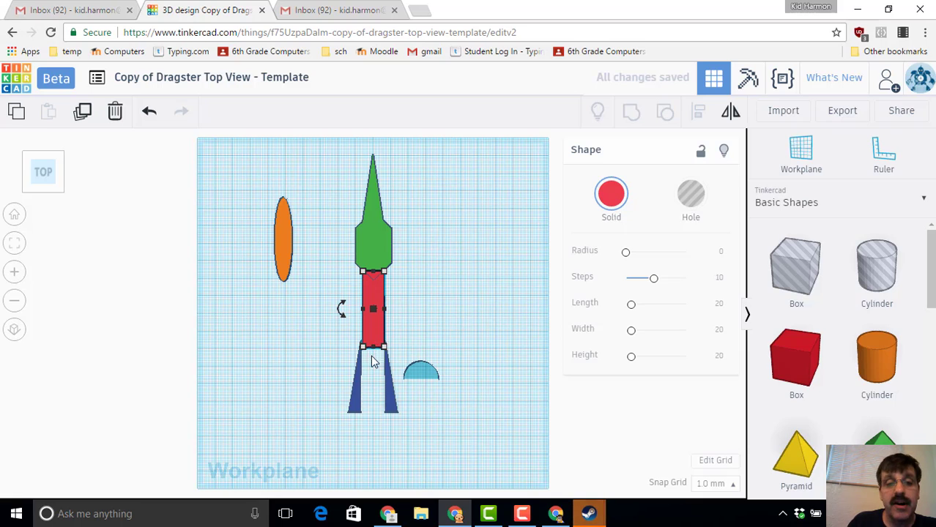
mouse_move(375, 351)
left_click_drag(374, 350, 367, 473)
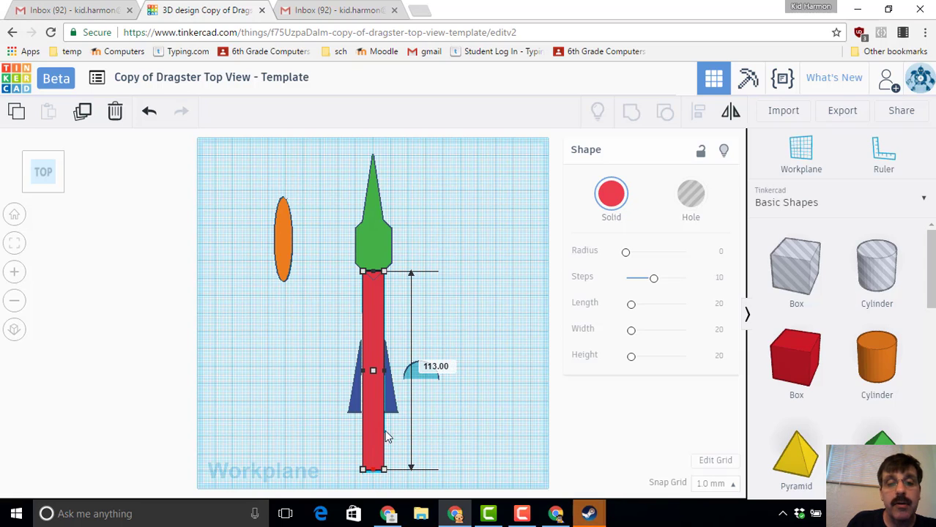
Select the nose, body and both fins and group them into one shape
left_click(355, 399)
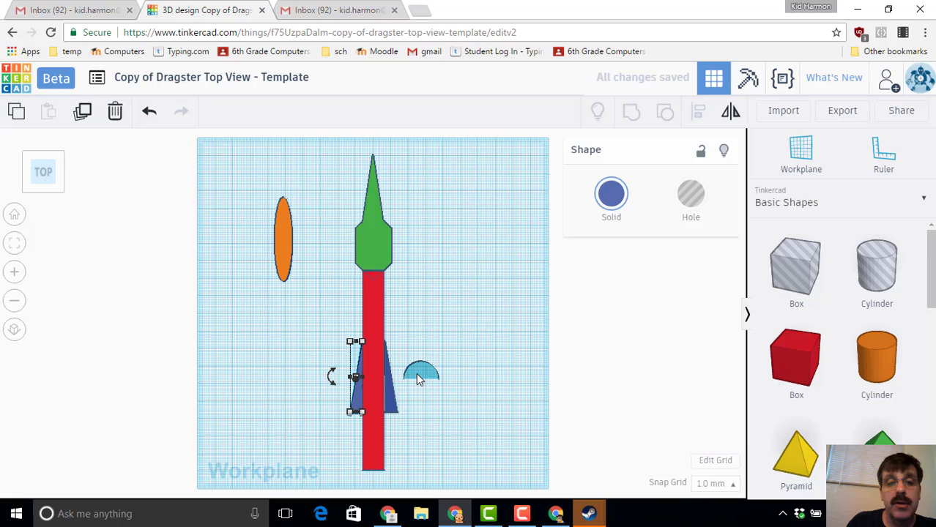
left_click(390, 404)
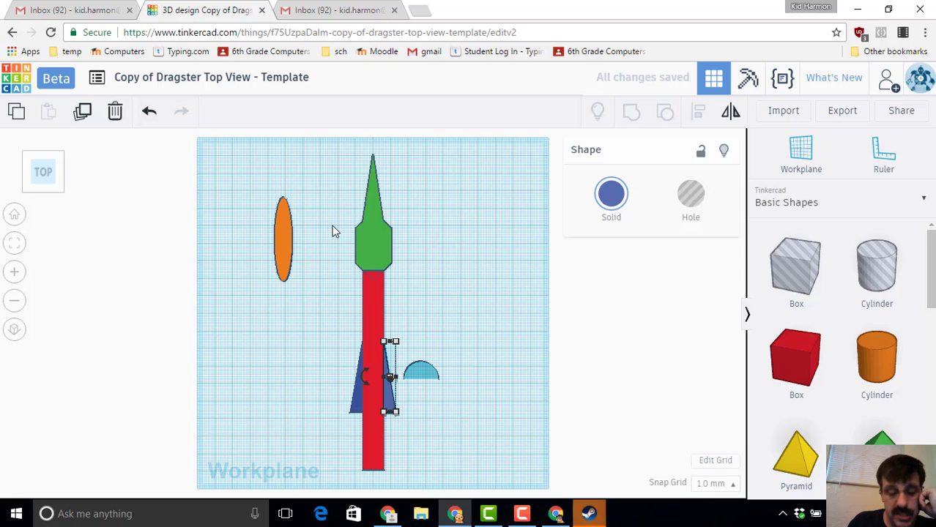
left_click_drag(333, 226, 396, 457)
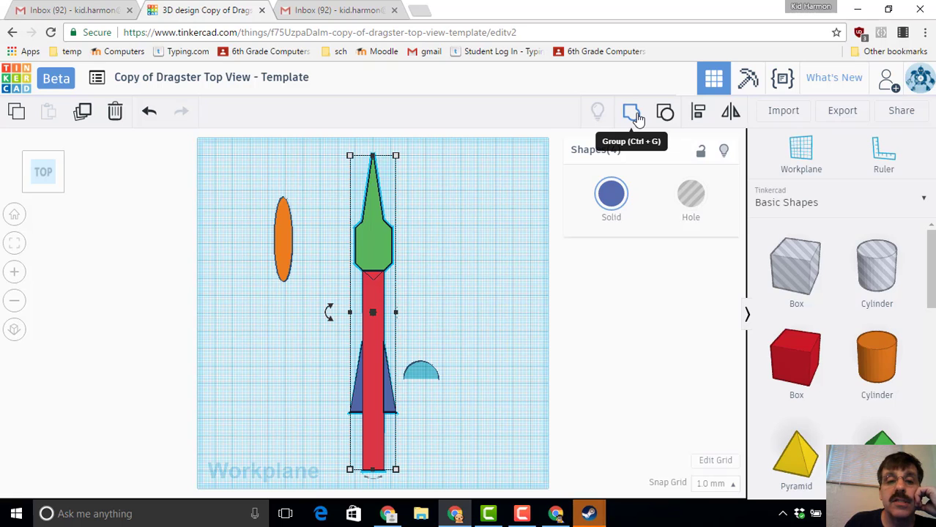
left_click(634, 115)
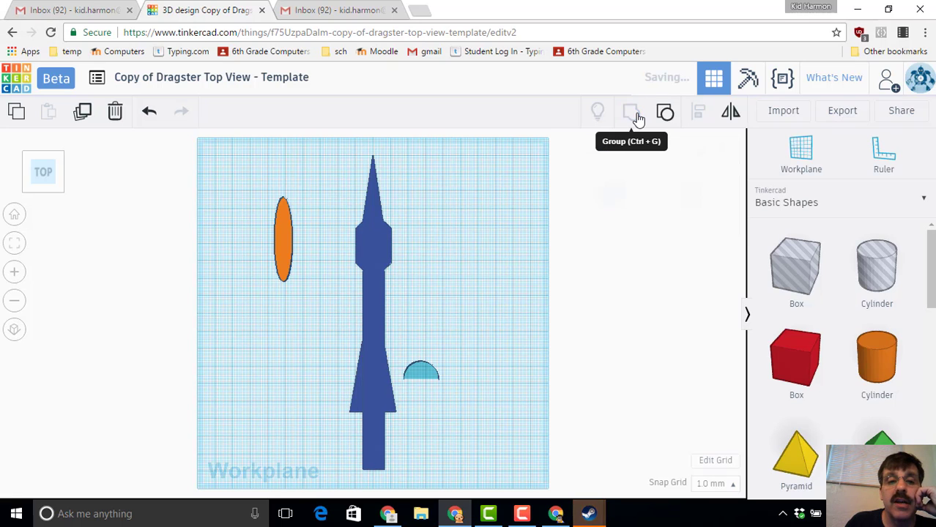
left_click(451, 212)
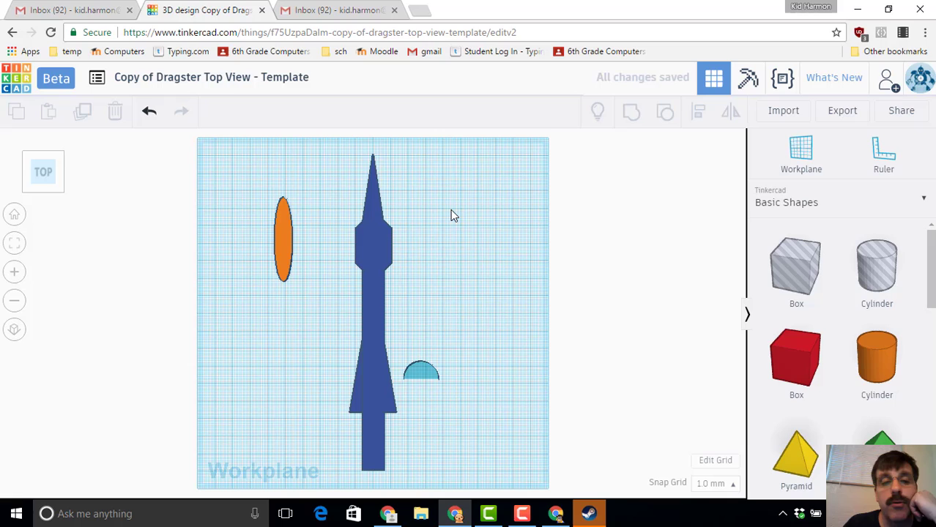